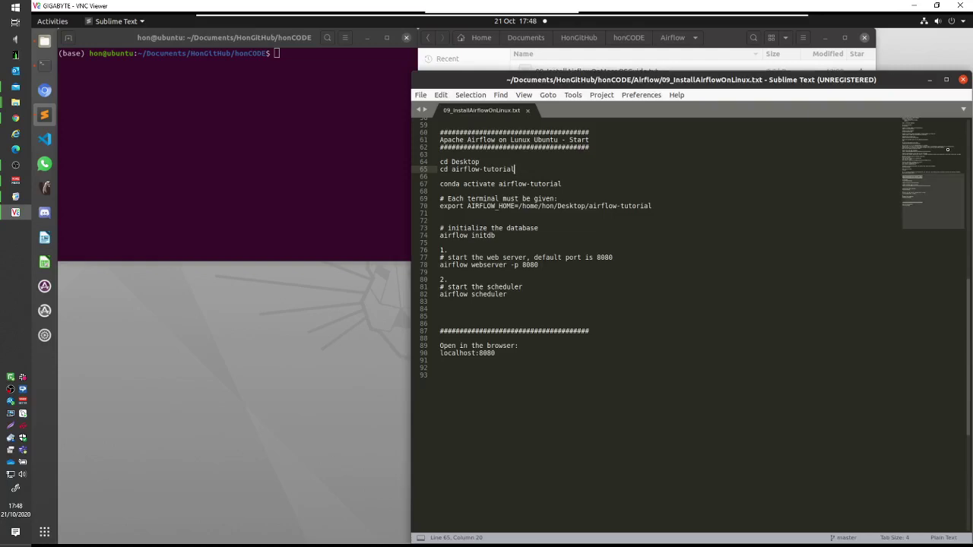
- Delete the existing airflow-tutorial folder from the desktop, moving the terminal window out of the way
click(933, 129)
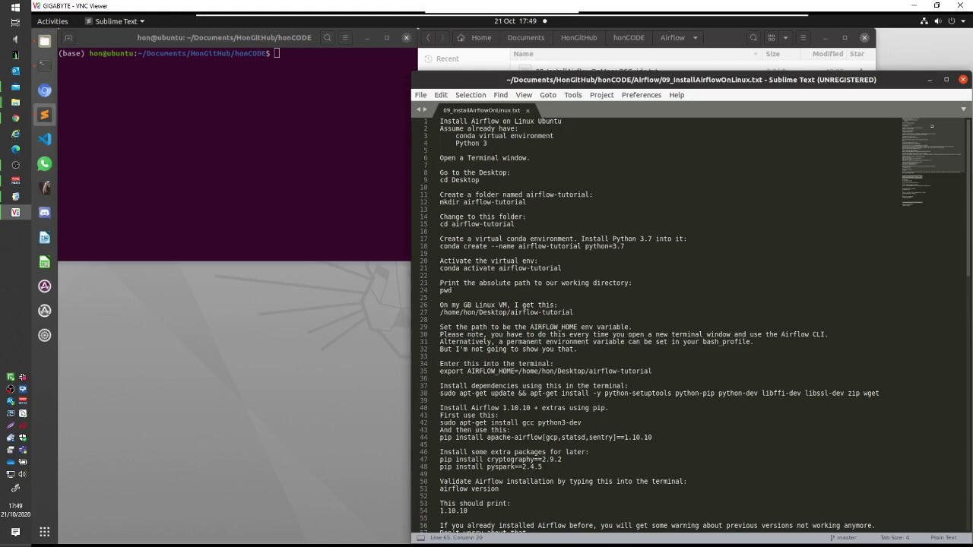
mouse_move(494, 11)
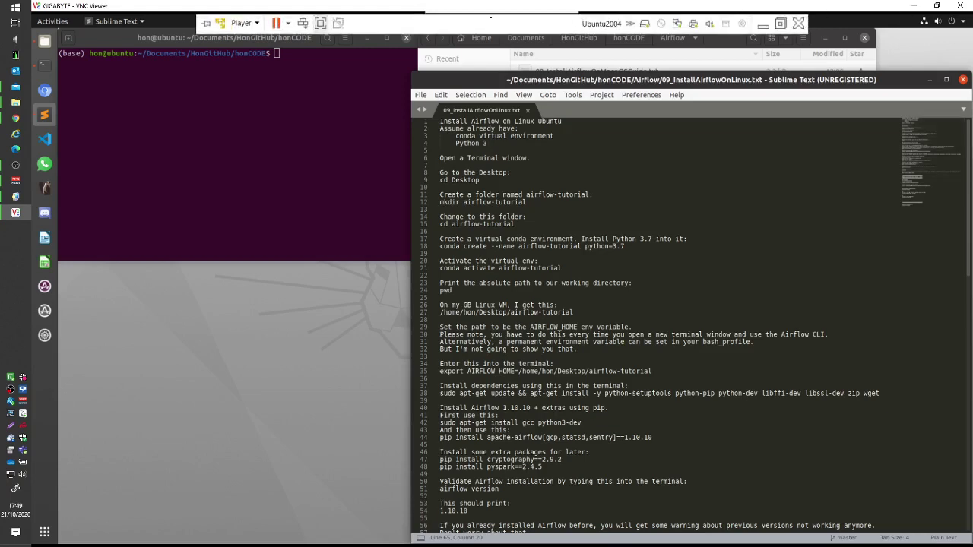
click(499, 21)
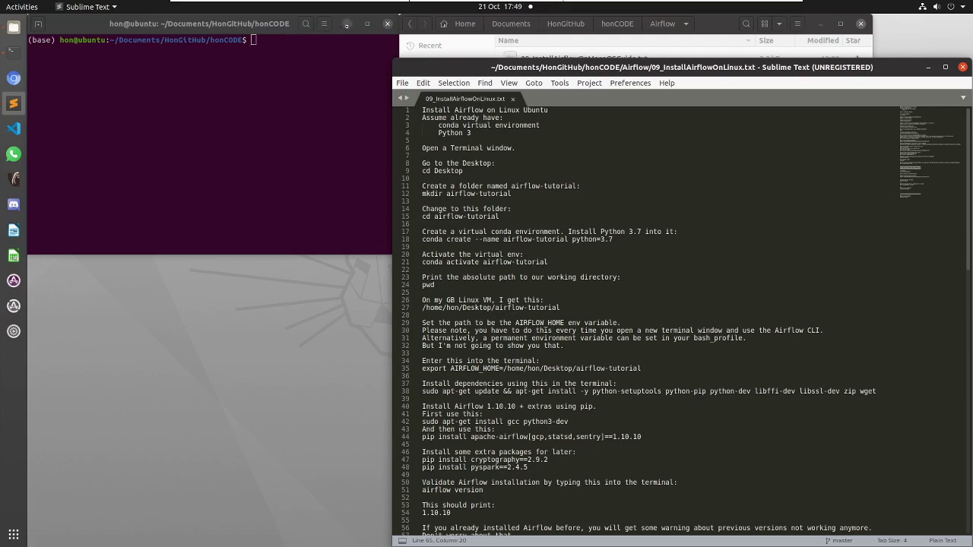
click(343, 25)
click(56, 44)
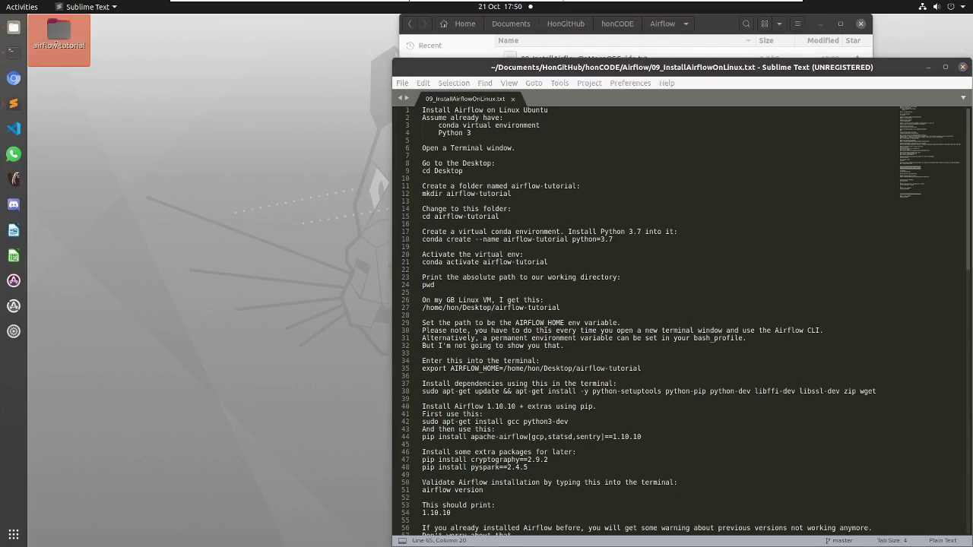
key(Delete)
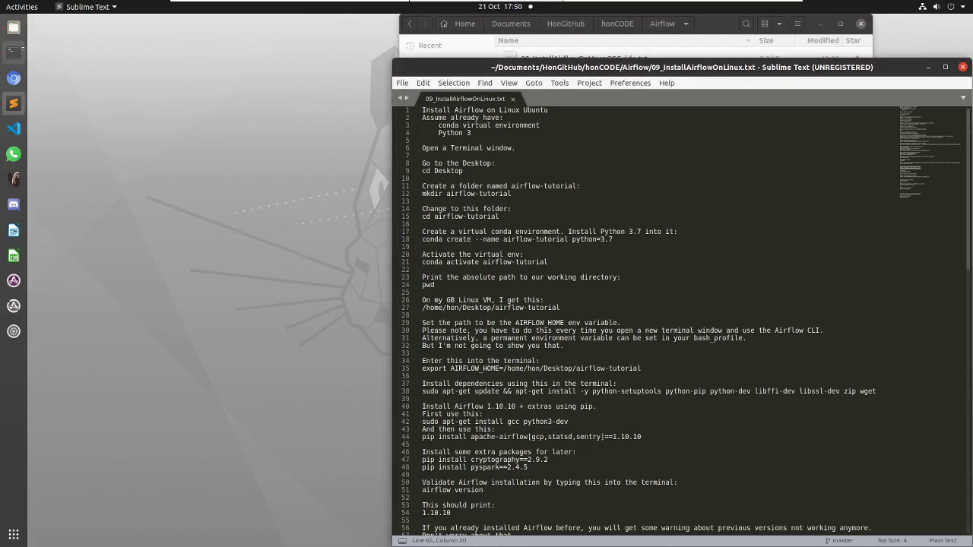
- Try to go to the Desktop directory from the existing terminal with the cd Desktop command from the notes
click(13, 53)
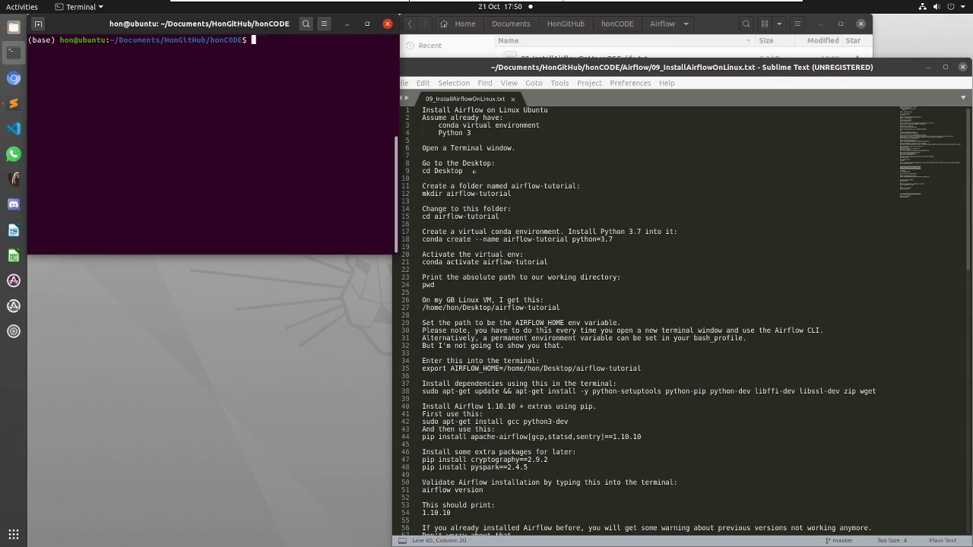
drag(474, 171, 418, 172)
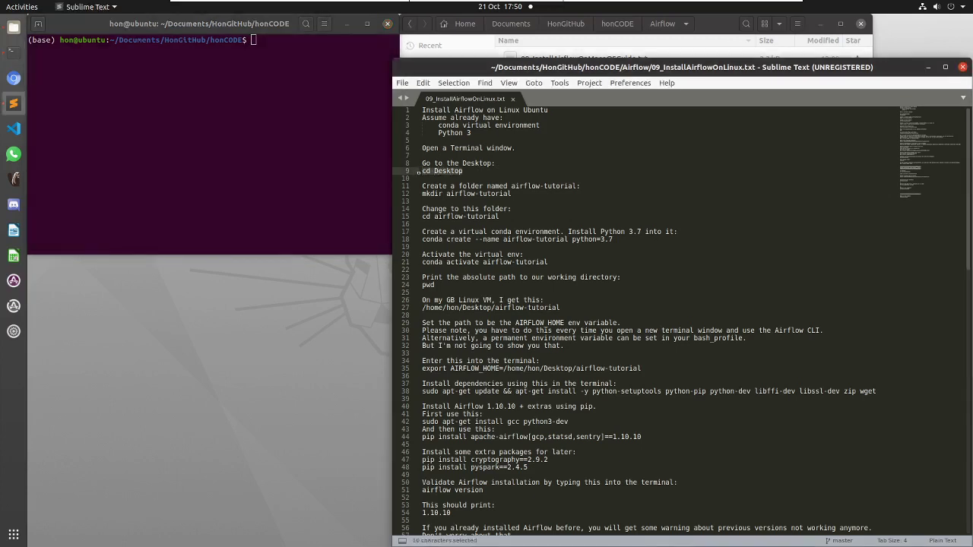
key(ctrl+c)
click(302, 64)
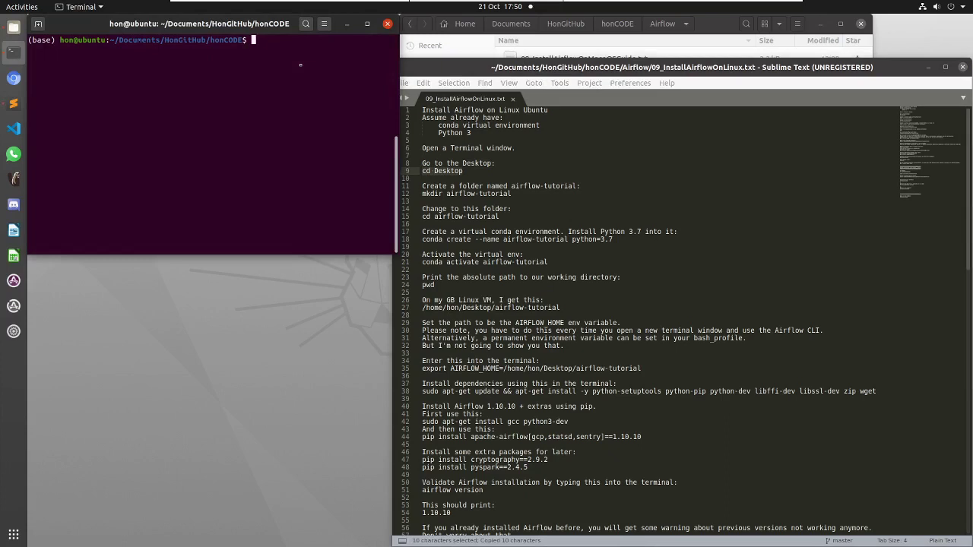
key(ctrl+shift+v)
key(Return)
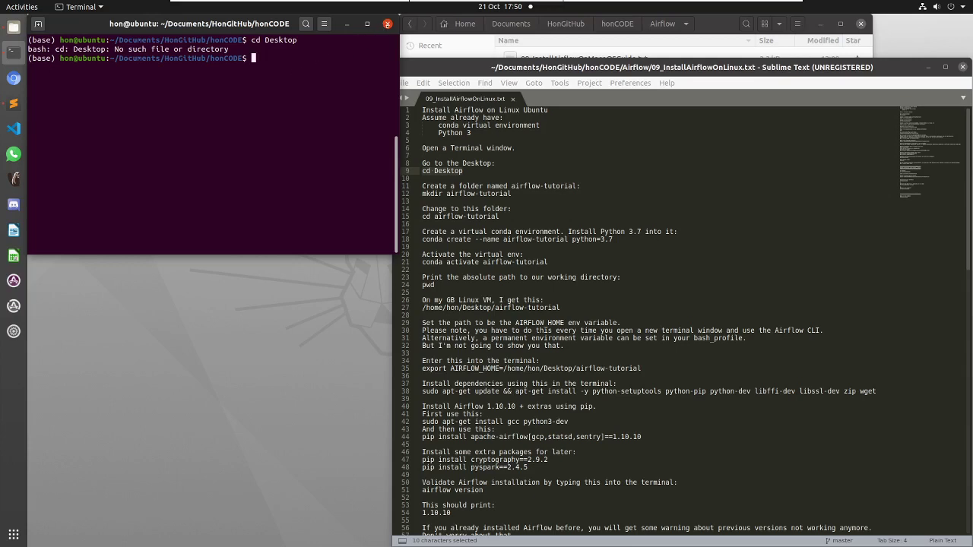
- Replace the terminal with a fresh one in the home directory and run cd Desktop
click(387, 23)
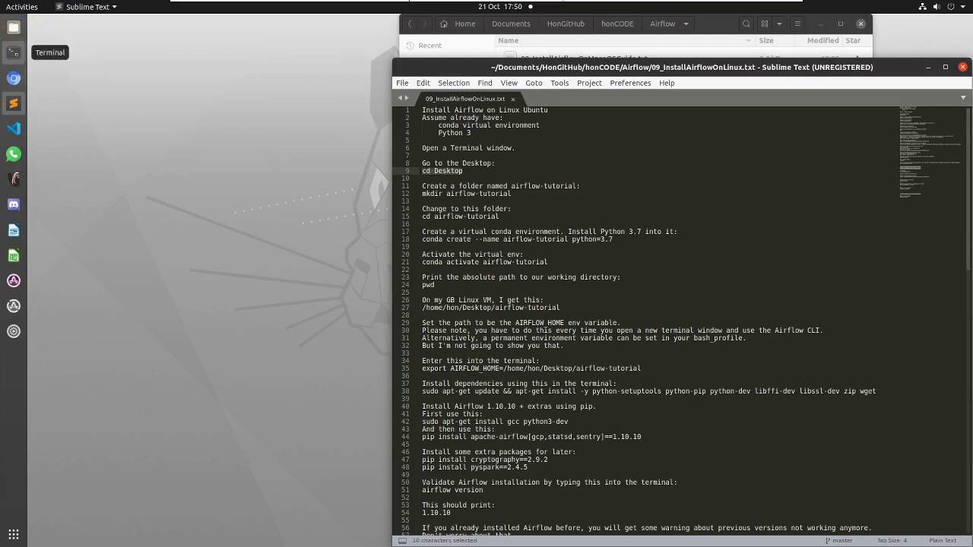
click(13, 52)
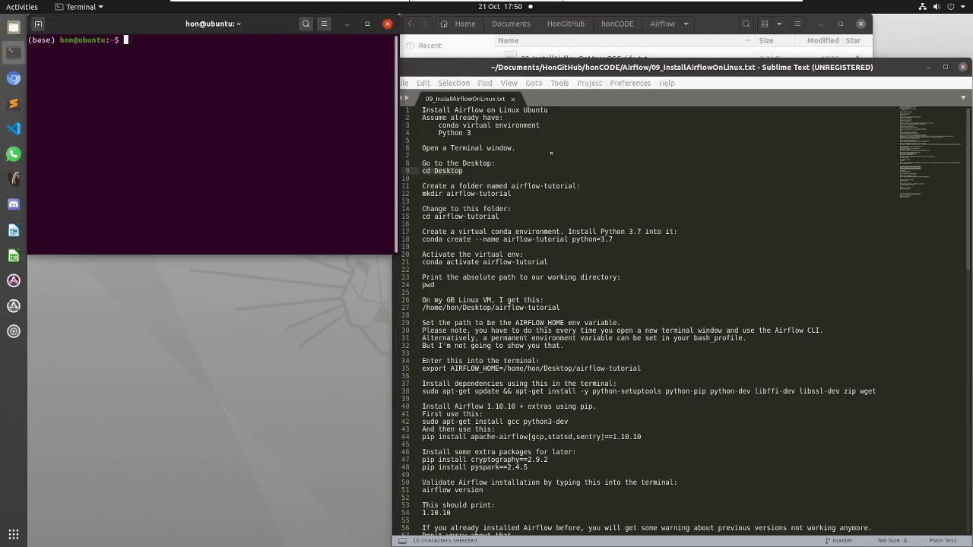
middle_click(285, 93)
key(Return)
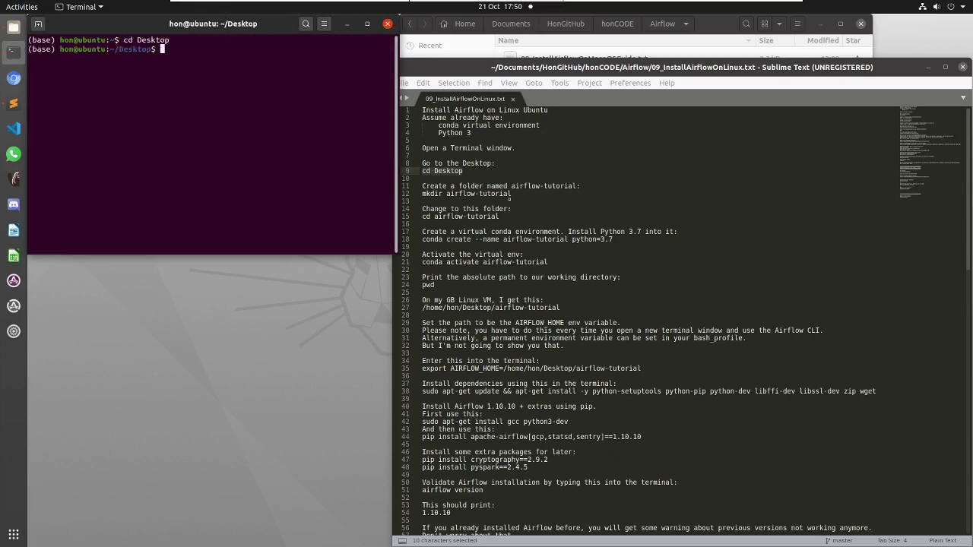
- Create a folder in the Desktop directory by running mkdir airflow-tutorial from the notes
drag(517, 194, 419, 194)
key(ctrl+c)
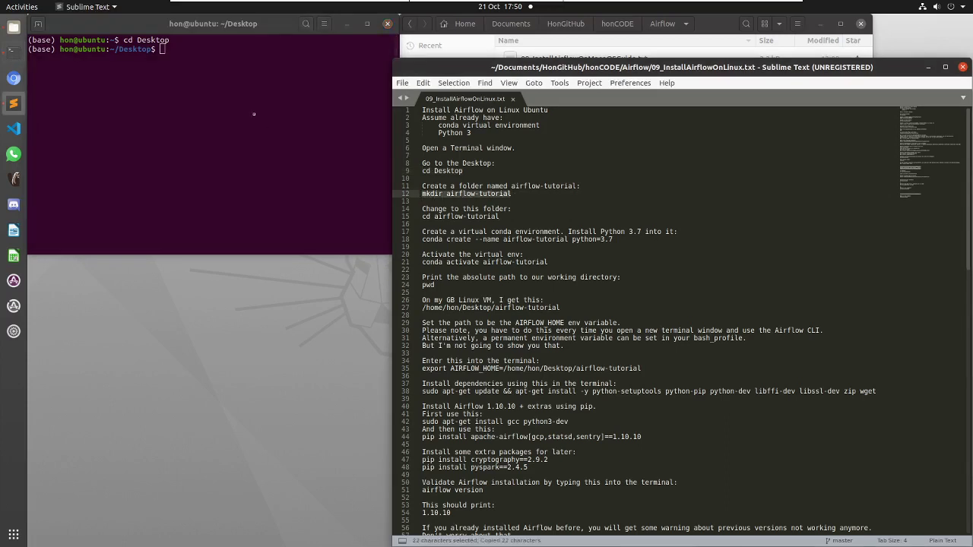
click(216, 98)
key(ctrl+shift+v)
key(Return)
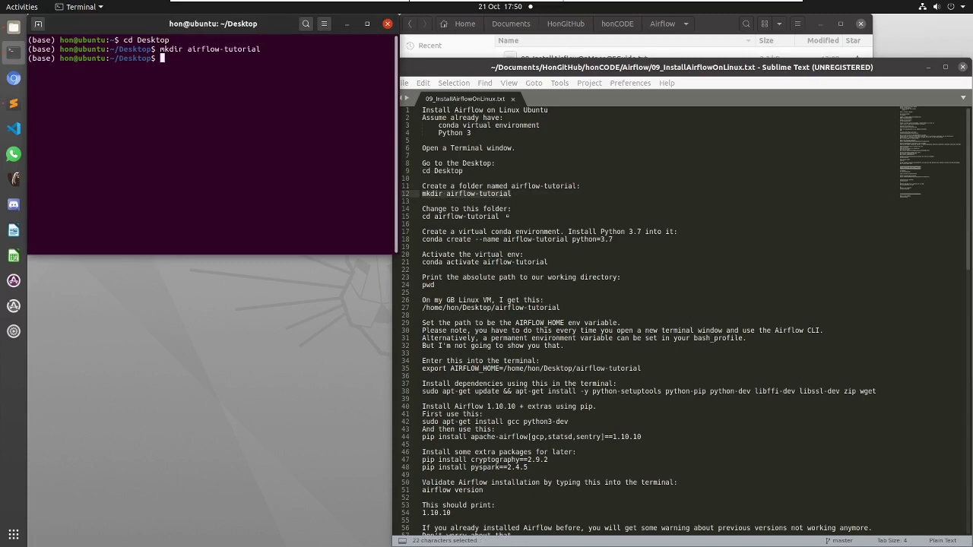
- Change the terminal's working directory to the new folder with cd airflow-tutorial
drag(507, 216, 421, 217)
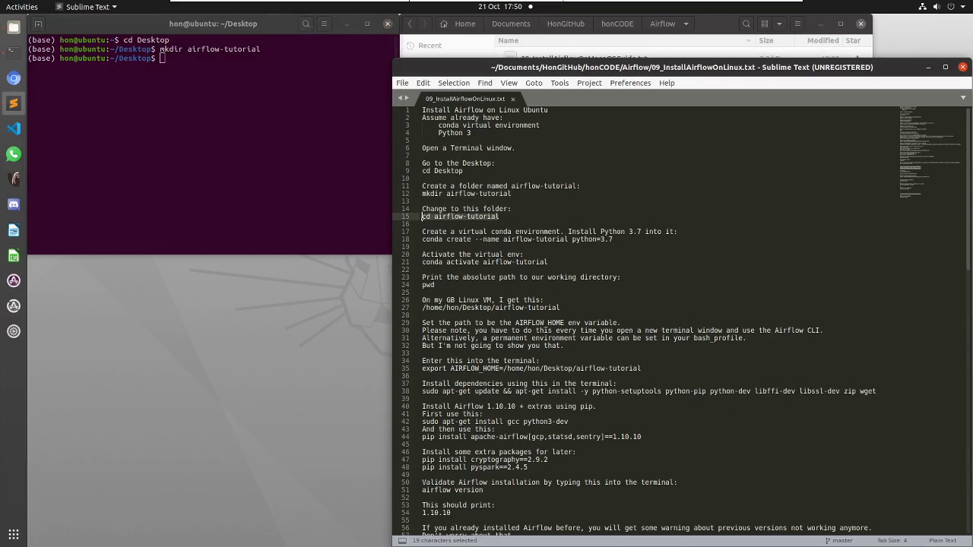
key(ctrl+c)
click(273, 107)
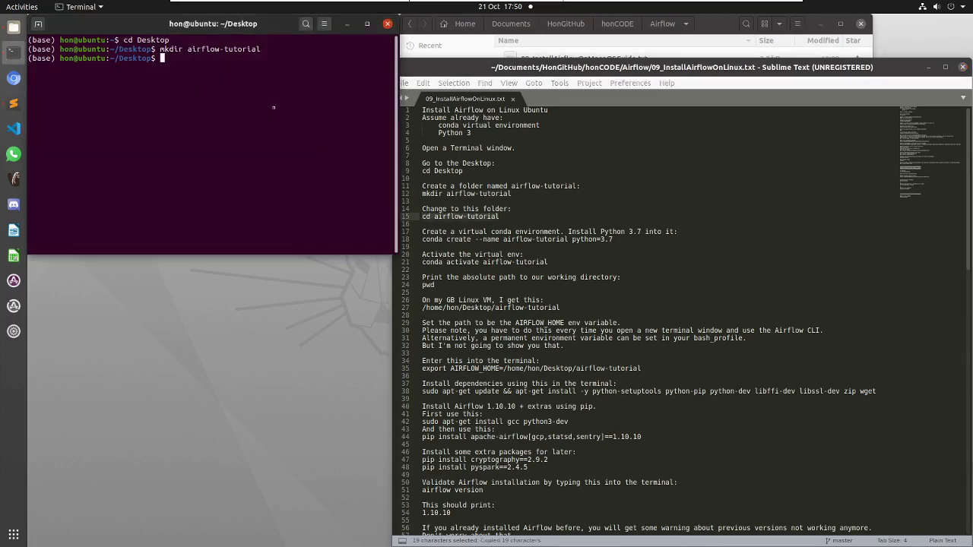
key(ctrl+shift+v)
key(Return)
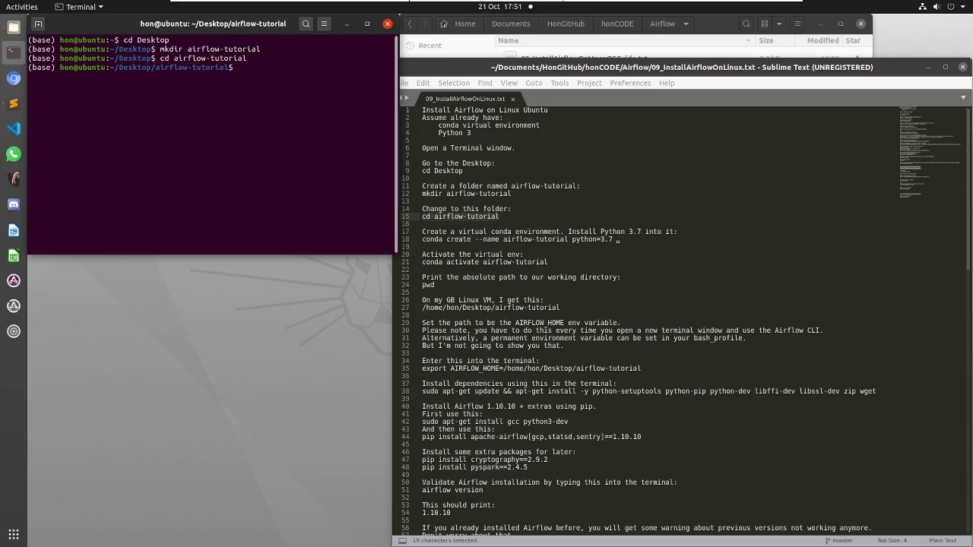
- Create the conda environment airflow-tutorial with python=3.7, agreeing to remove the existing environment and to install the listed packages
drag(617, 240, 422, 240)
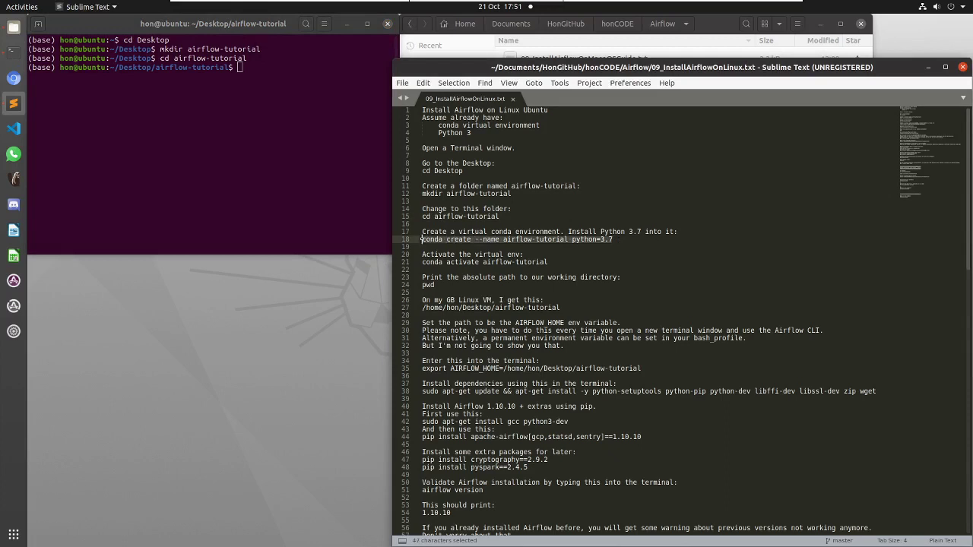
key(ctrl+c)
click(264, 83)
key(ctrl+shift+v)
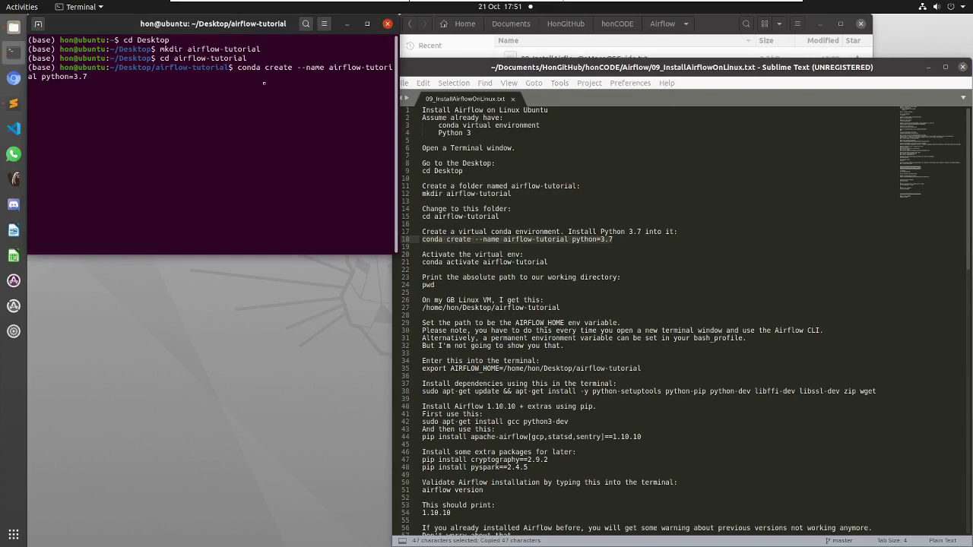
key(Return)
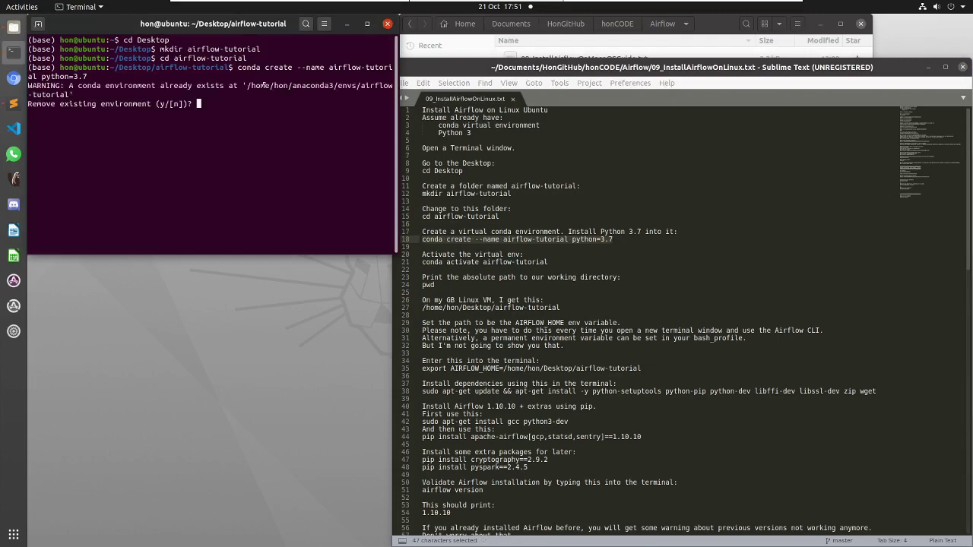
text(y)
key(Return)
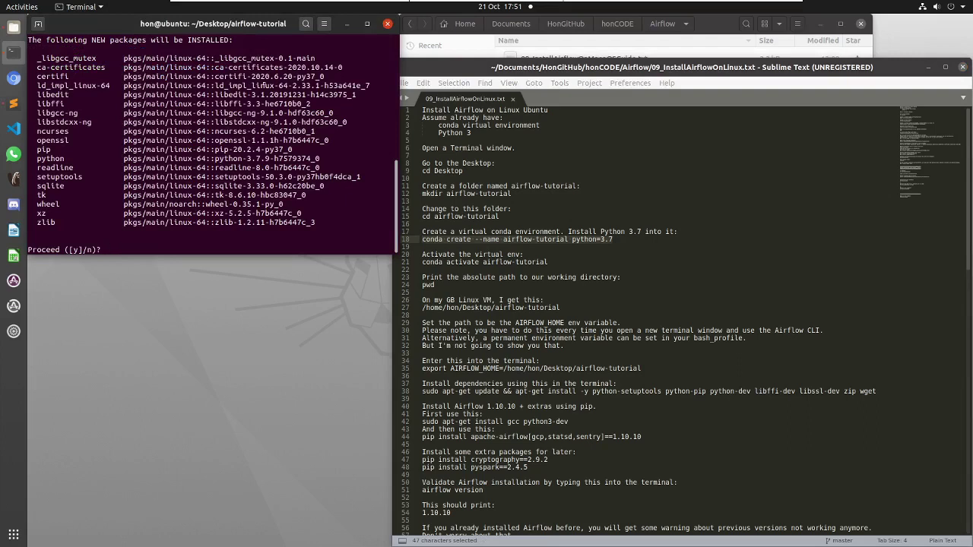
text(y)
key(Return)
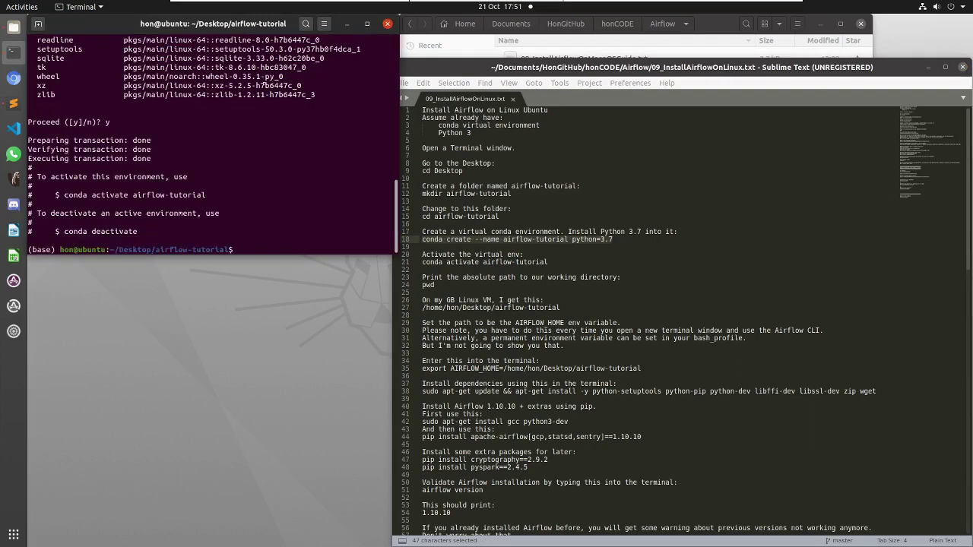
- Activate the new environment by running conda activate airflow-tutorial from the notes
click(557, 261)
drag(556, 261, 419, 262)
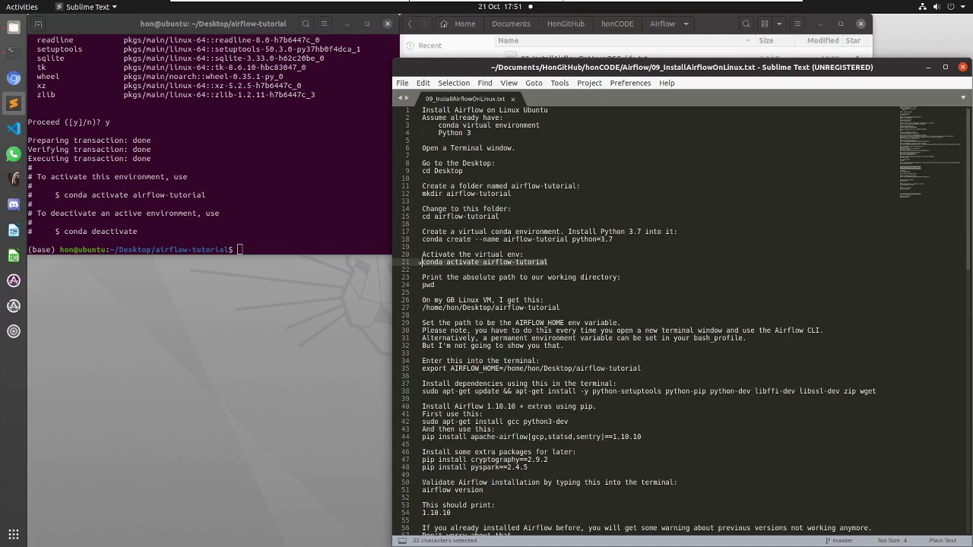
key(ctrl+c)
click(256, 244)
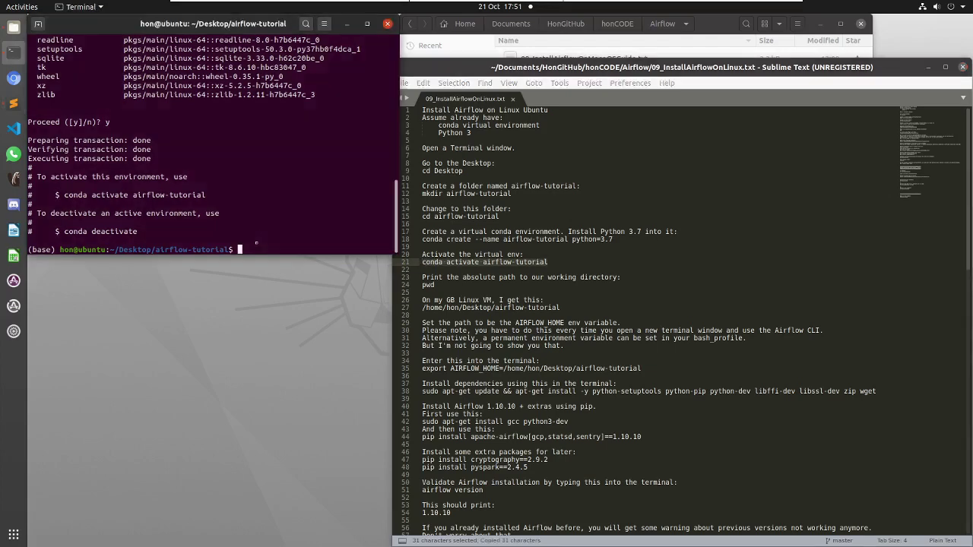
key(ctrl+shift+v)
key(Return)
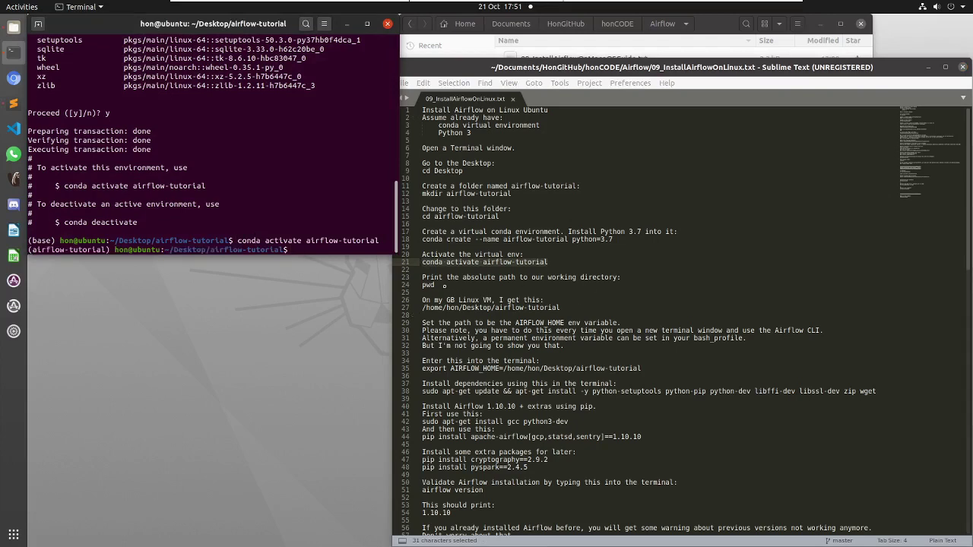
- Print the absolute path of the working directory with the pwd command
drag(443, 286, 422, 285)
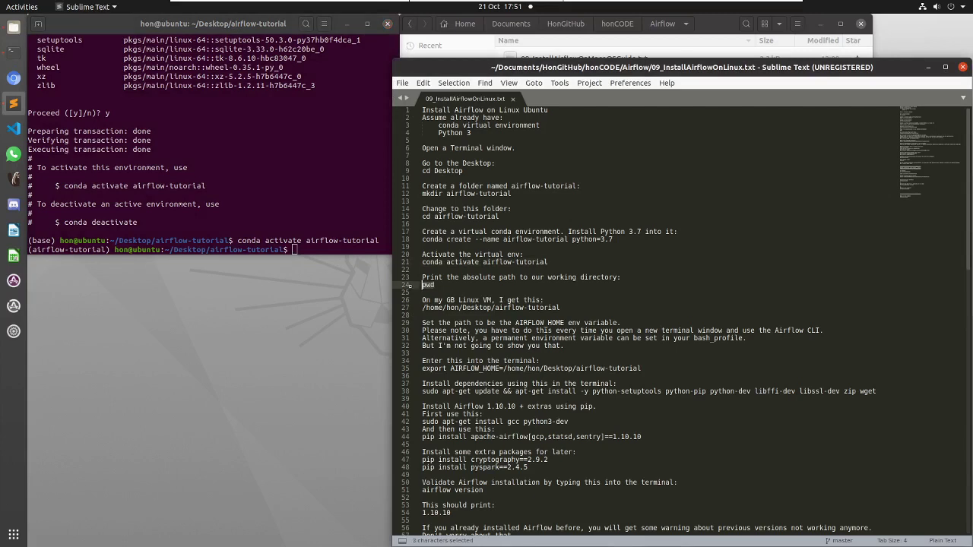
key(ctrl+c)
click(312, 247)
key(ctrl+shift+v)
key(Return)
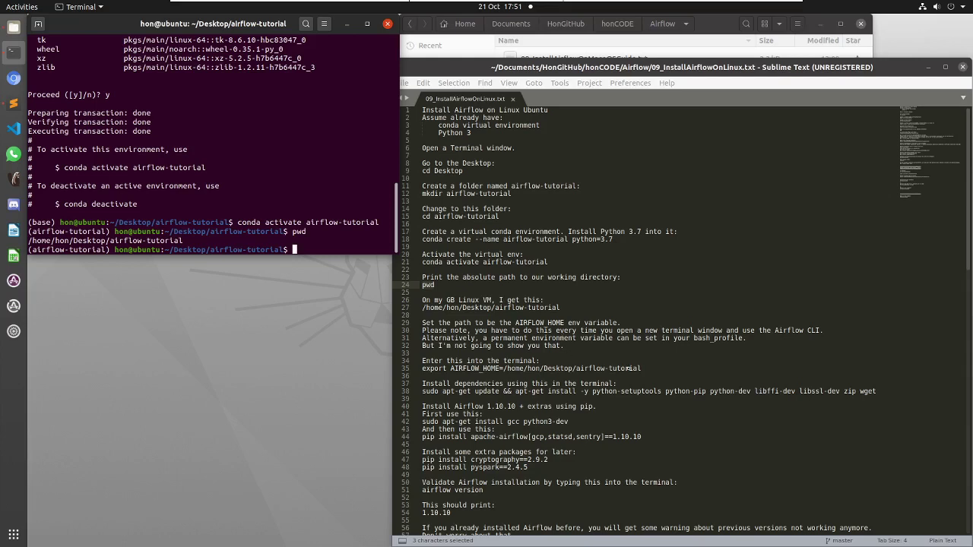
- Set the AIRFLOW_HOME environment variable to the absolute path of the Desktop's airflow-tutorial folder, using the export command from the notes
drag(646, 368, 419, 369)
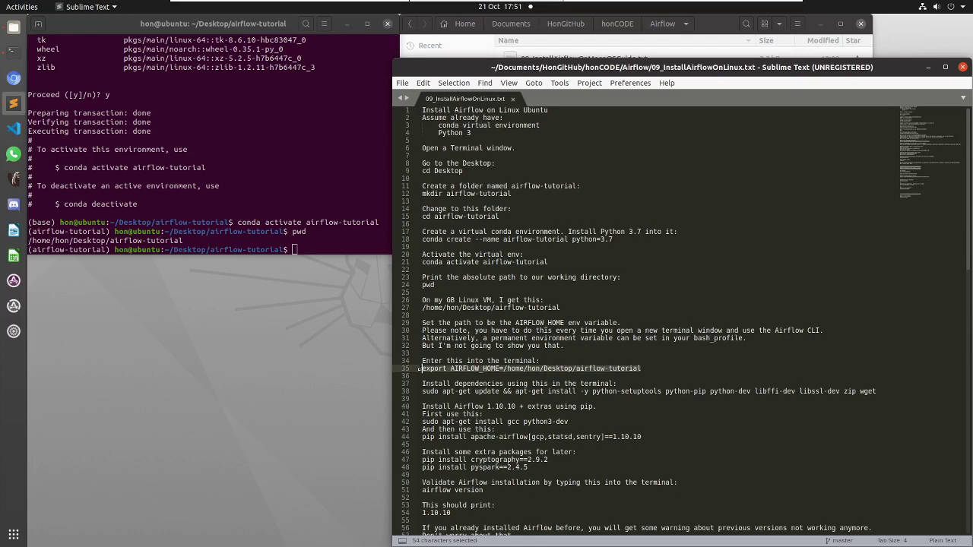
key(ctrl+c)
click(323, 249)
key(ctrl+shift+v)
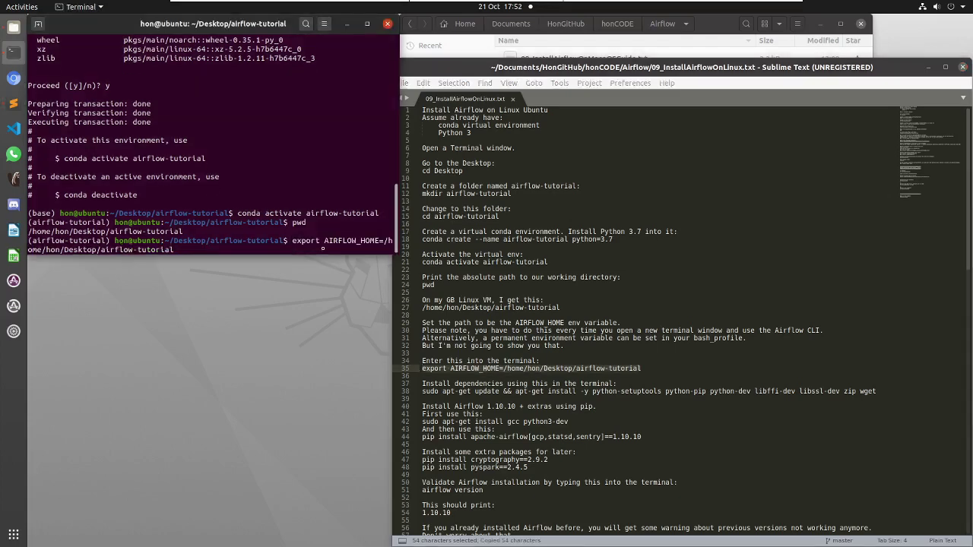
key(Return)
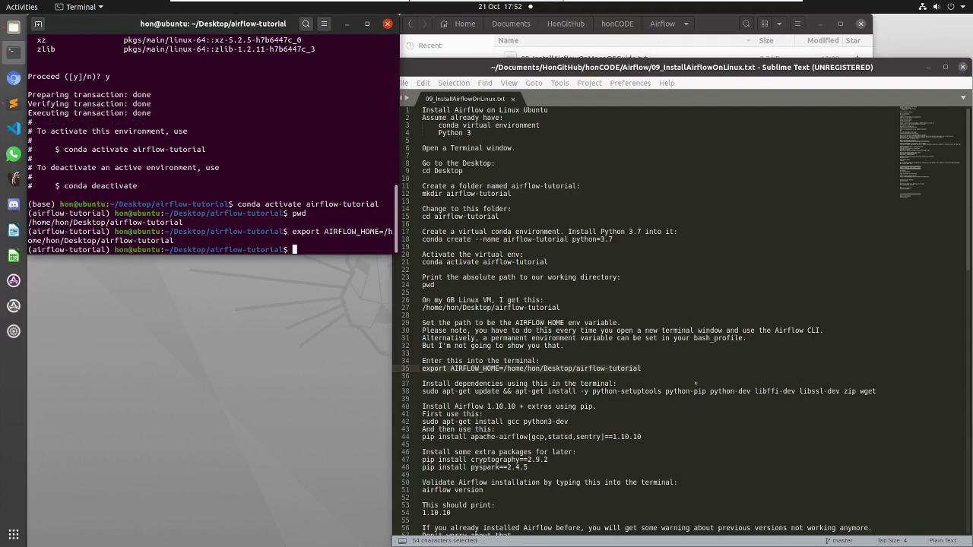
- Try to install the system dependencies with the notes' sudo apt-get update && apt-get install -y command, entering the sudo password
click(922, 166)
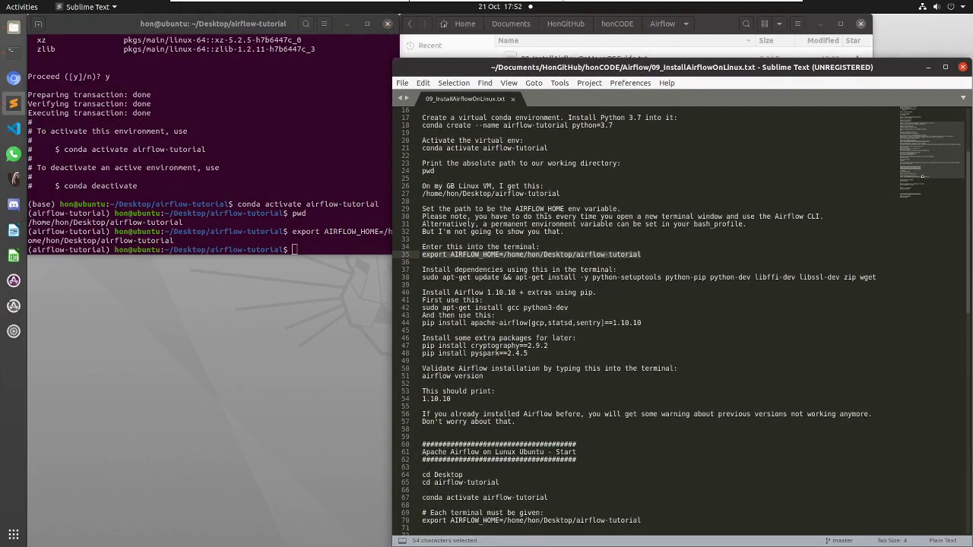
scroll(681, 324, down, 5)
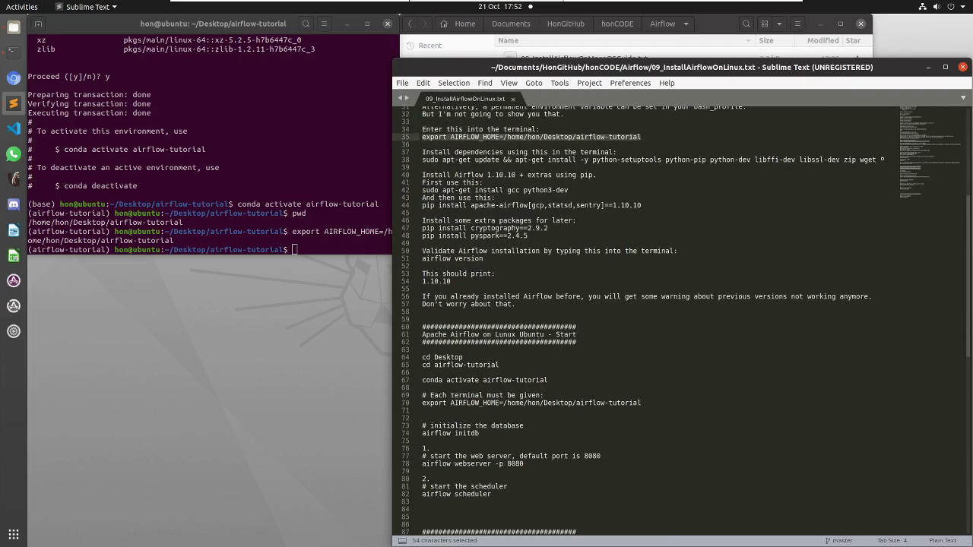
drag(882, 160, 421, 161)
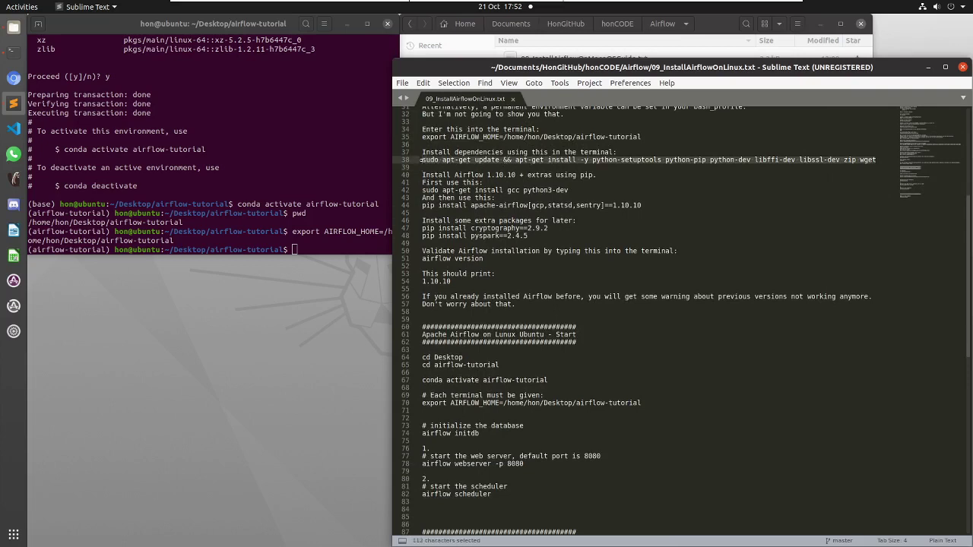
key(ctrl+c)
key(alt+Tab)
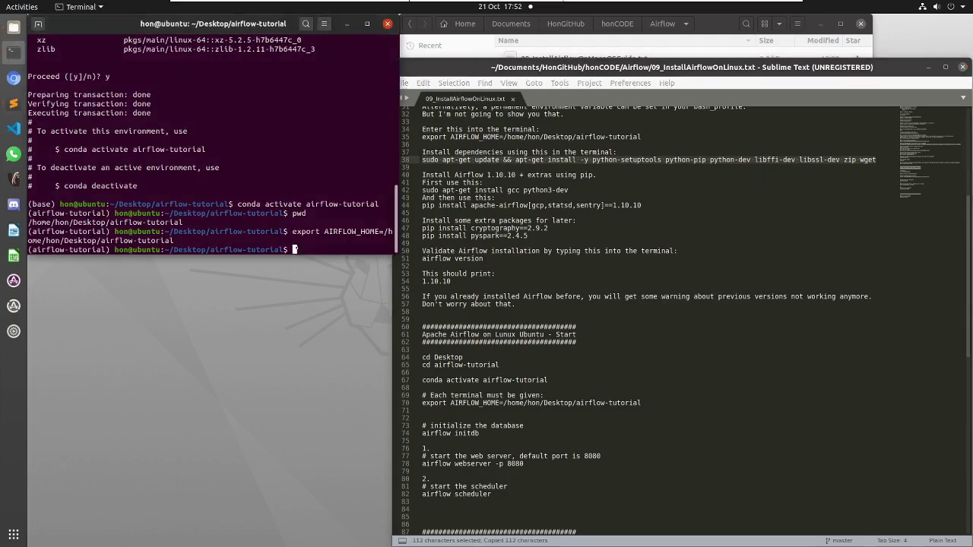
key(ctrl+shift+v)
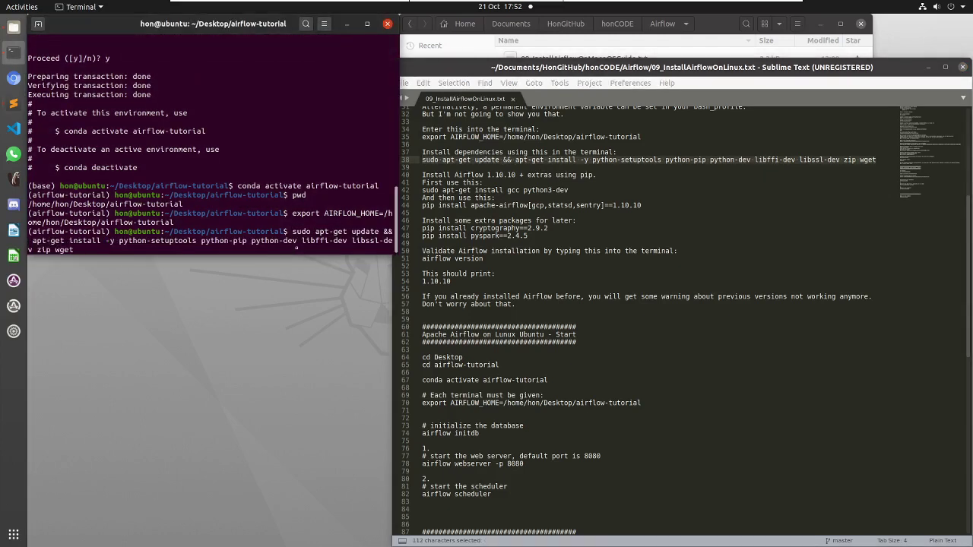
key(Return)
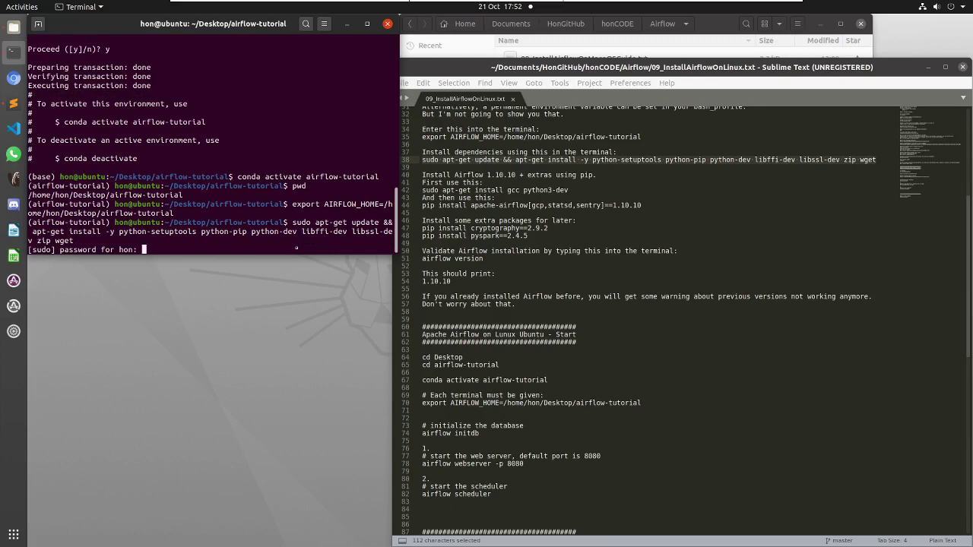
key(Return)
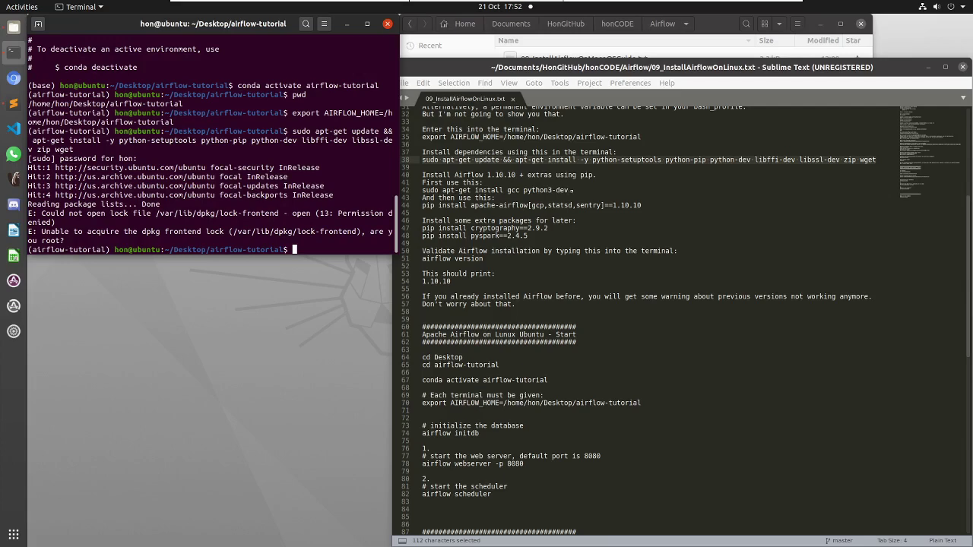
- Install the compiler and Python headers by running sudo apt-get install gcc python3-dev from the notes
drag(571, 190, 420, 190)
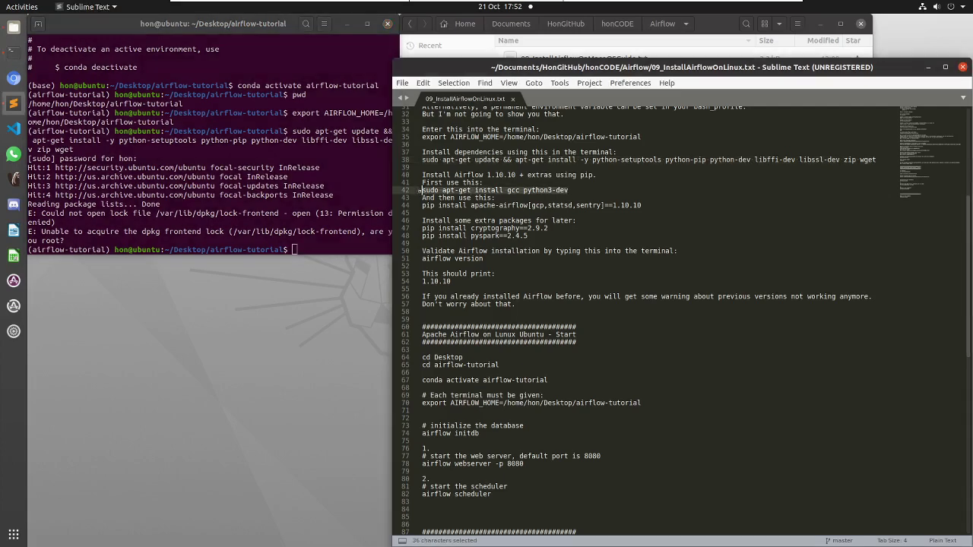
key(ctrl+c)
click(307, 248)
key(ctrl+shift+v)
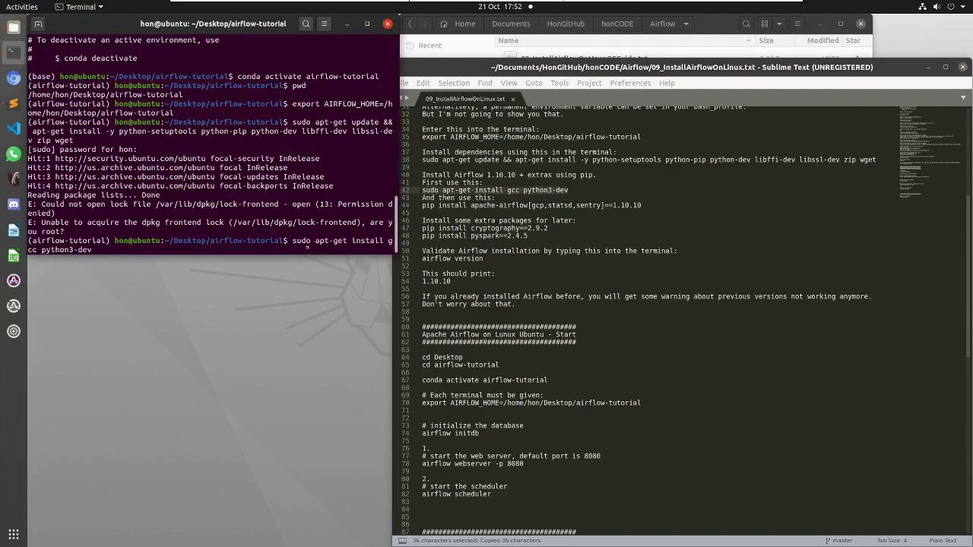
key(Return)
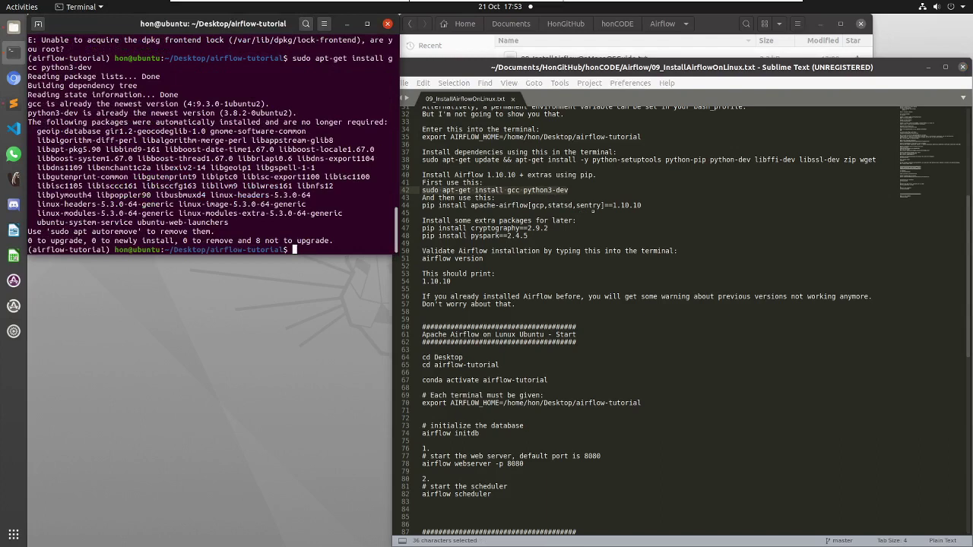
- Install Airflow with its extras by running pip install apache-airflow[gcp,statsd,sentry]==1.10.10 from the notes
drag(641, 205, 418, 206)
key(ctrl+c)
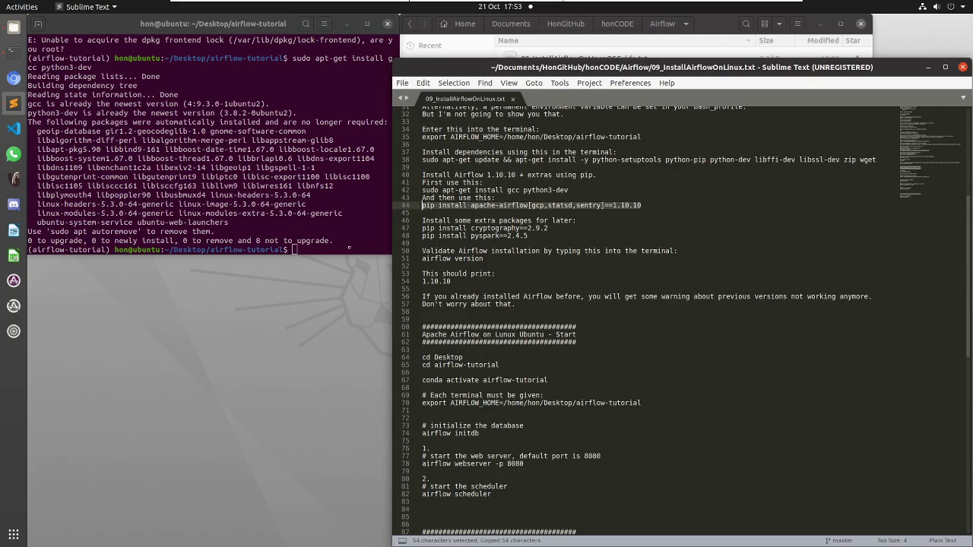
click(342, 247)
key(ctrl+shift+v)
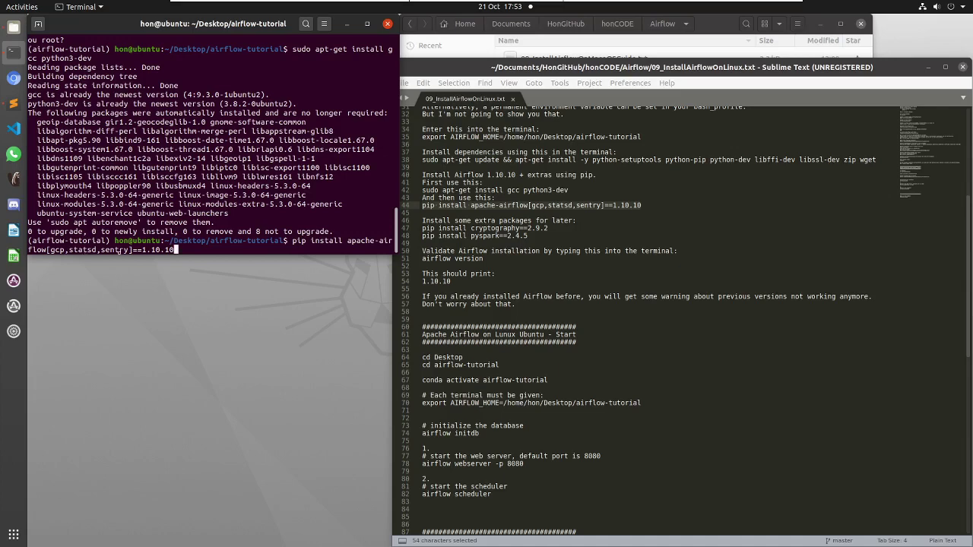
key(Return)
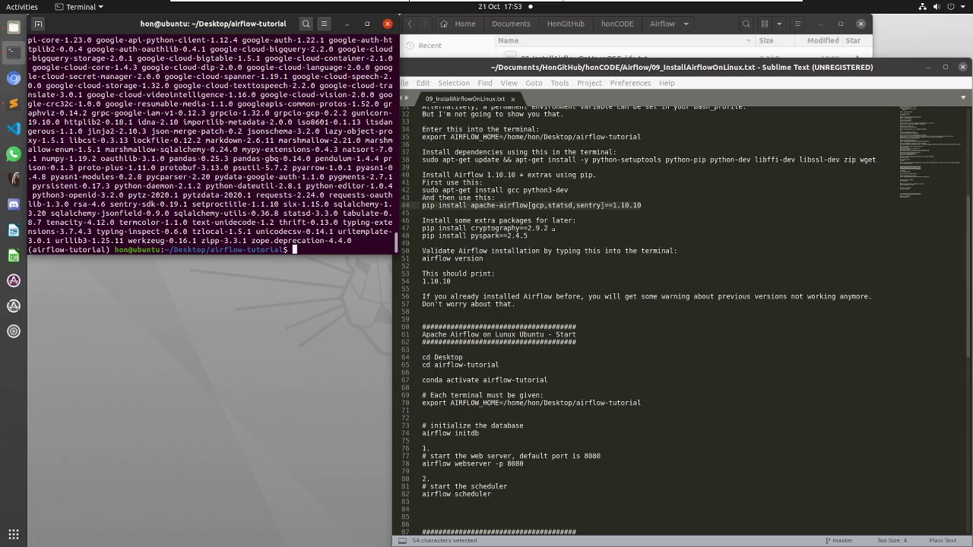
- Install the extra cryptography package by running pip install cryptography==2.9.2 from the notes
click(553, 229)
drag(553, 228, 417, 229)
key(ctrl+c)
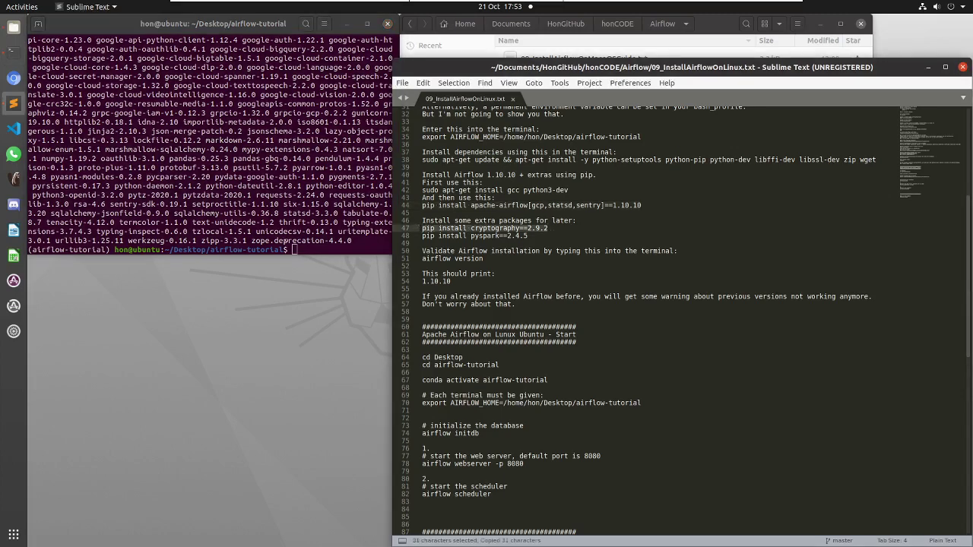
click(303, 250)
key(ctrl+shift+v)
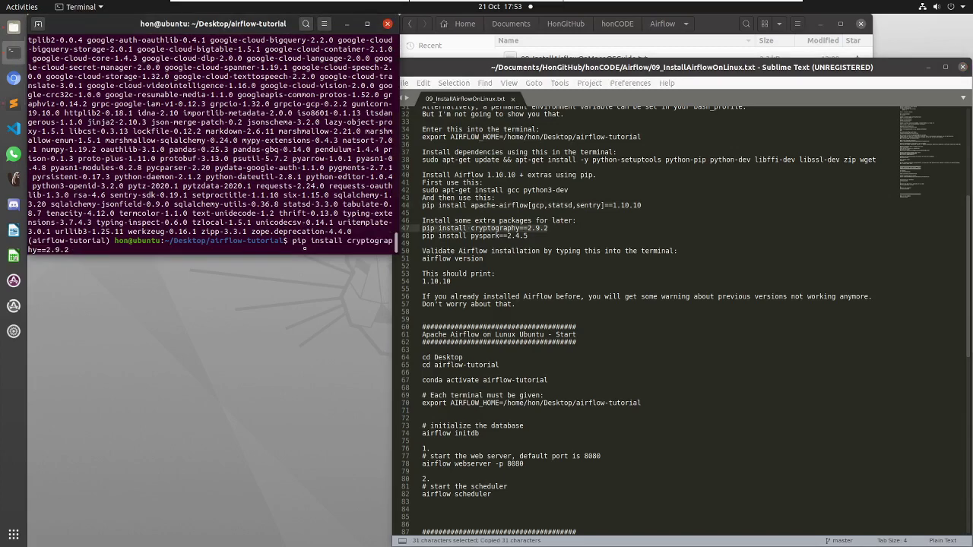
key(Return)
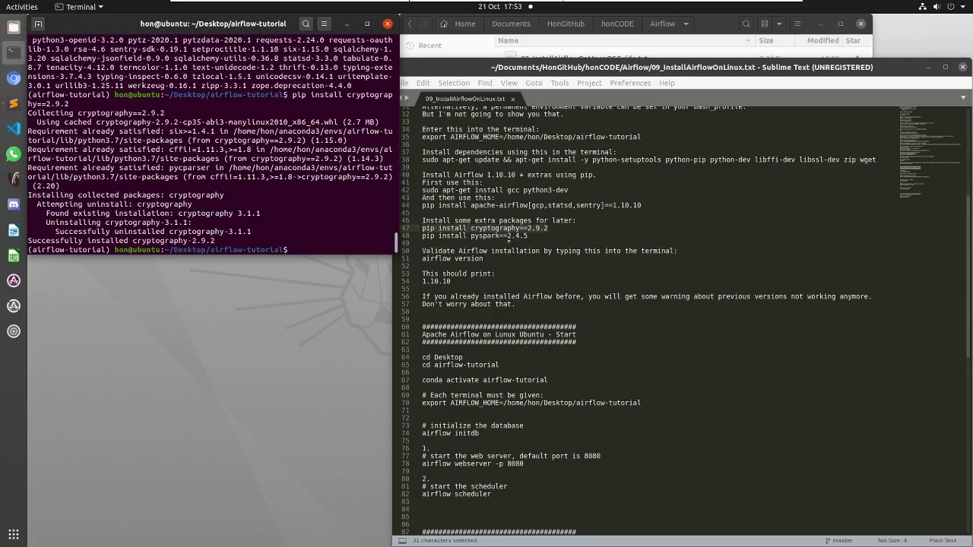
- Install the extra PySpark package by running pip install pyspark==2.4.5 from the notes
drag(528, 236, 419, 236)
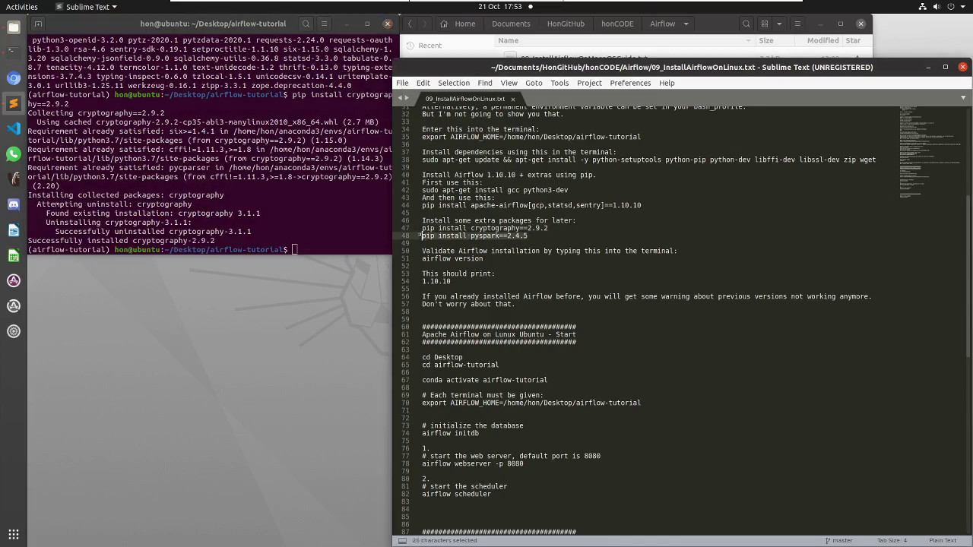
key(ctrl+c)
click(357, 244)
key(ctrl+shift+v)
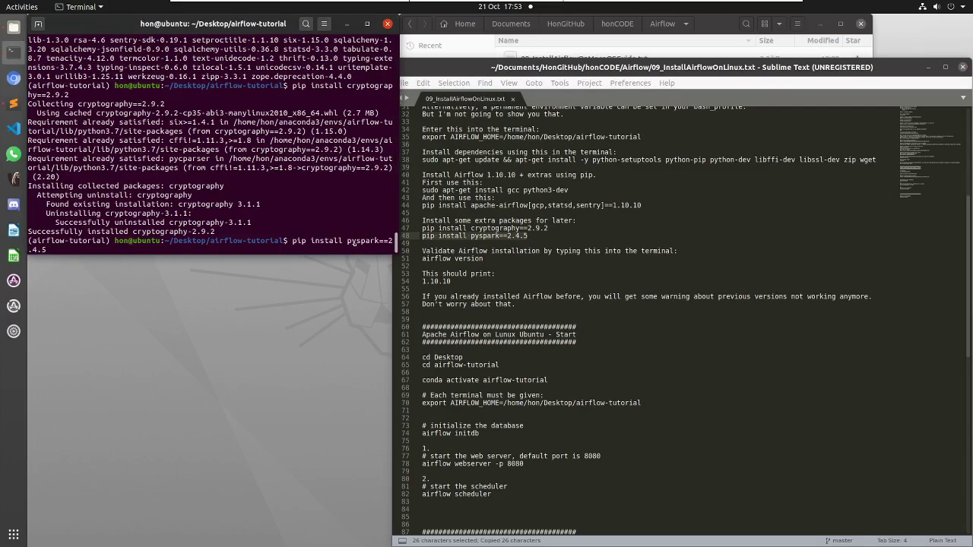
key(Return)
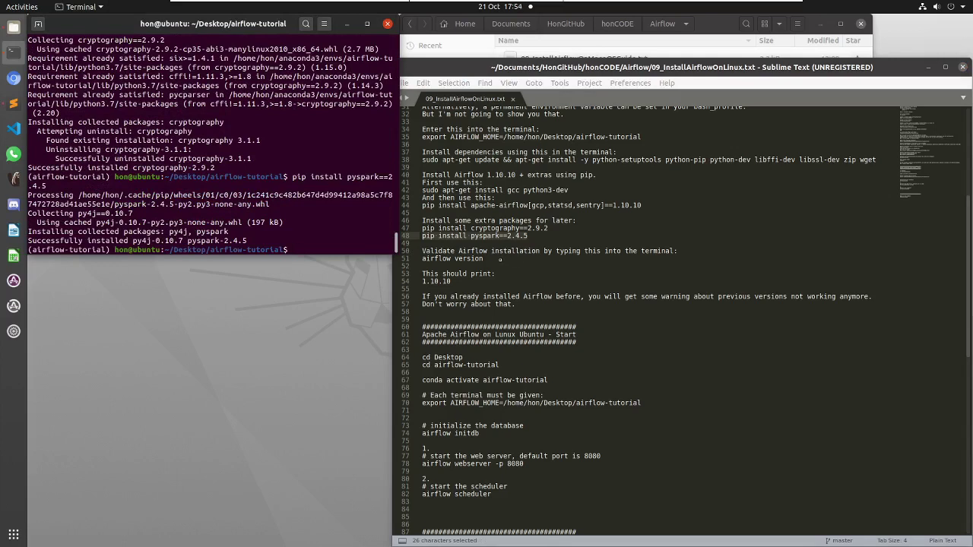
- Validate the Airflow installation by running the airflow version command from the notes
click(500, 260)
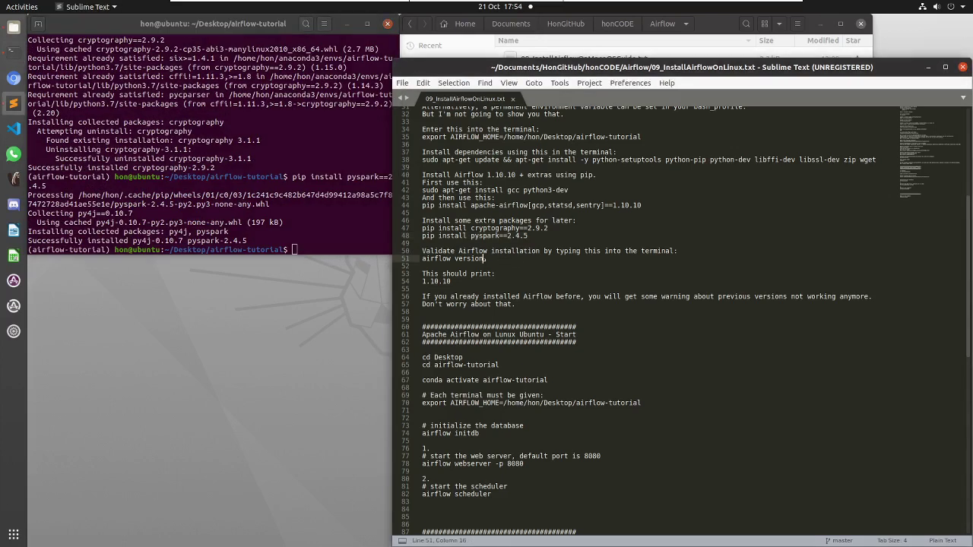
drag(486, 259, 415, 259)
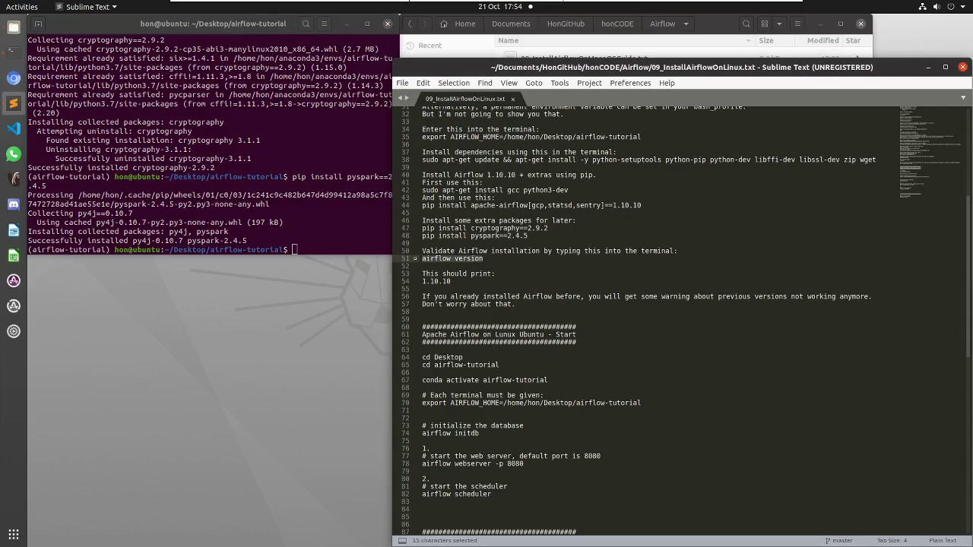
key(ctrl+c)
click(335, 250)
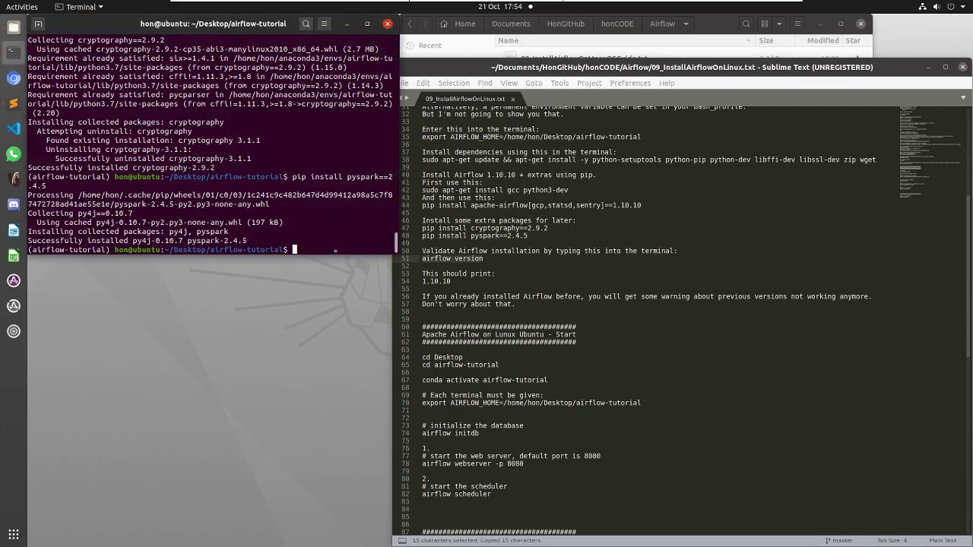
key(ctrl+shift+v)
key(Return)
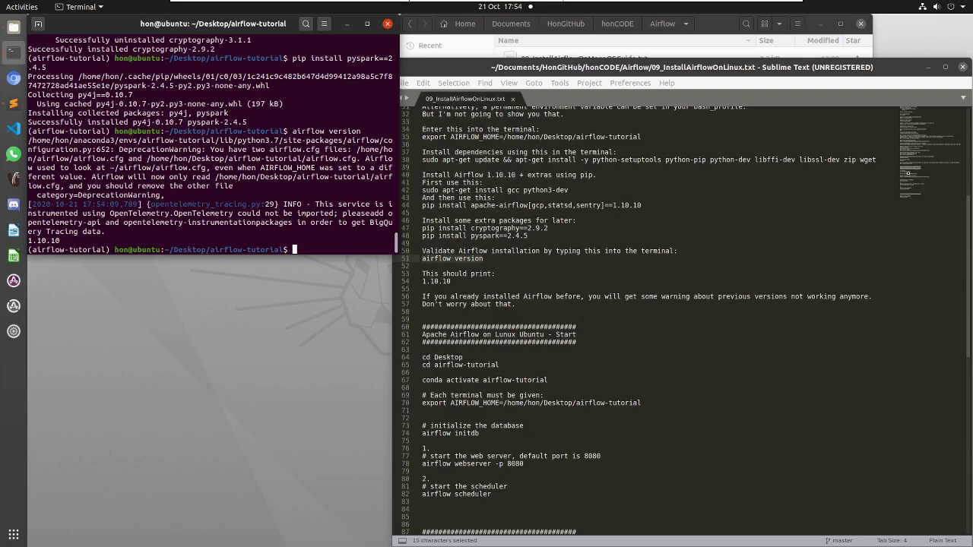
- Initialize the Airflow database by running airflow initdb from the Start section of the notes
click(906, 173)
scroll(922, 177, down, 5)
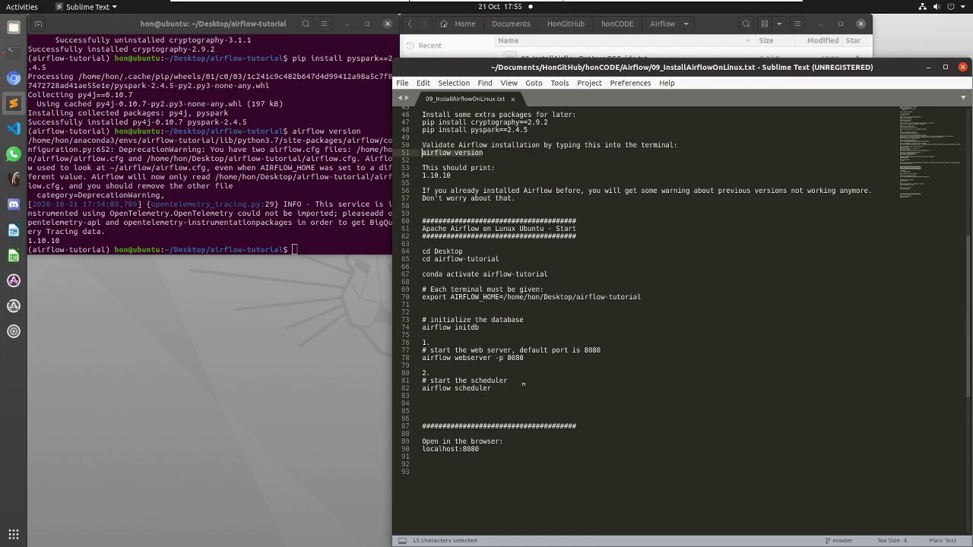
drag(487, 332, 416, 327)
key(ctrl+c)
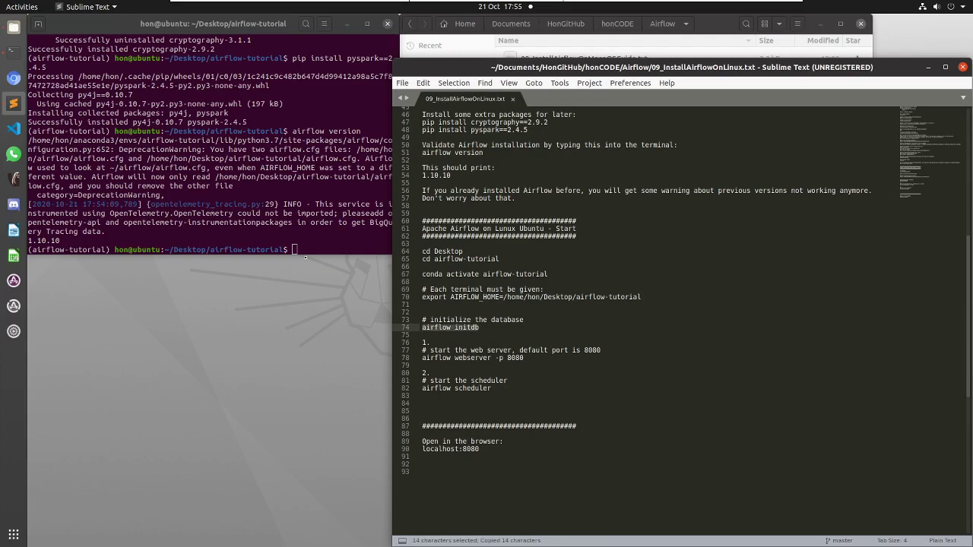
click(301, 250)
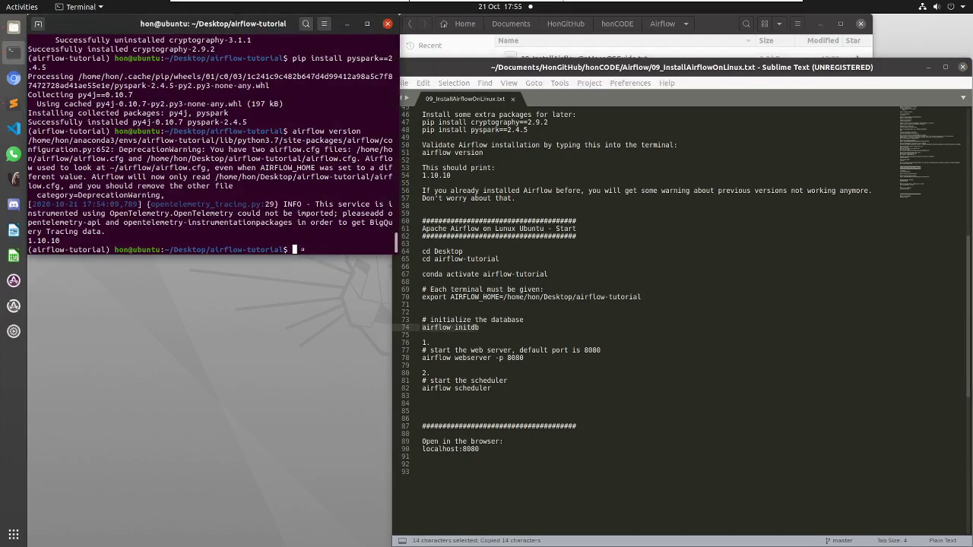
key(ctrl+shift+v)
key(Return)
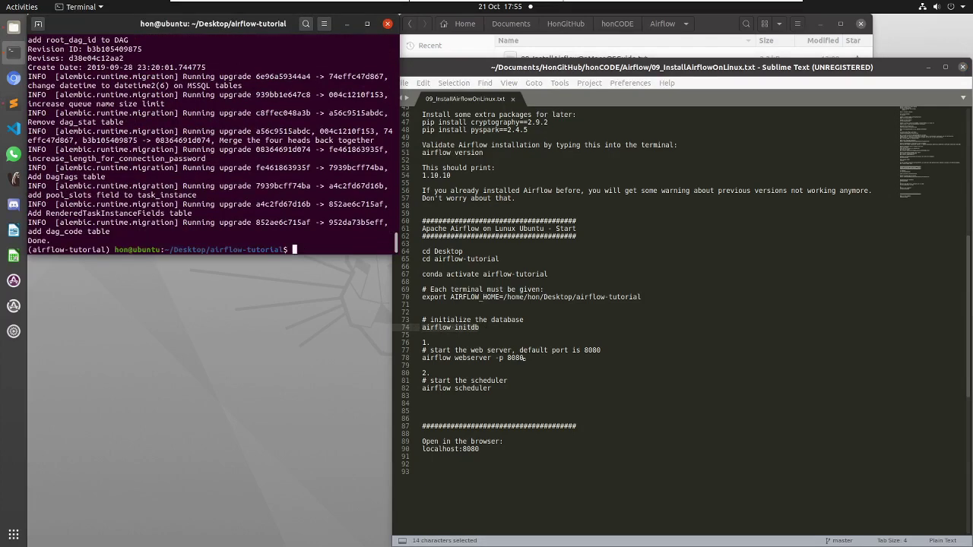
- Start the Airflow web server on port 8080 by running airflow webserver -p 8080 from the notes
drag(524, 357, 418, 359)
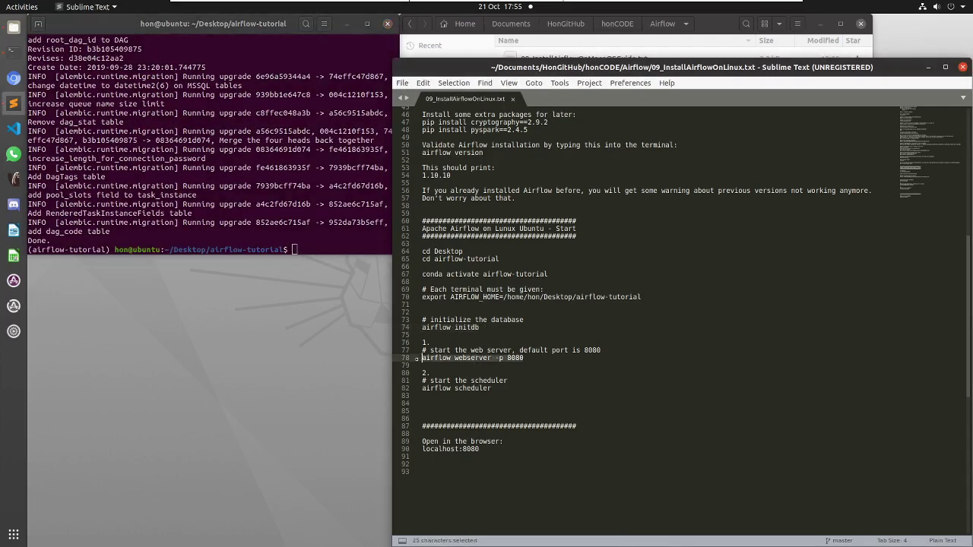
key(ctrl+c)
click(317, 245)
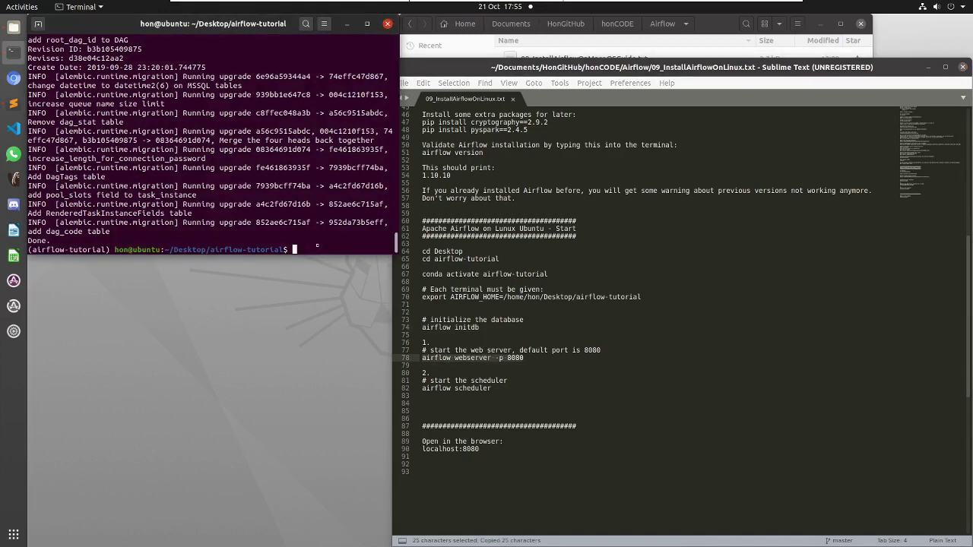
key(ctrl+shift+v)
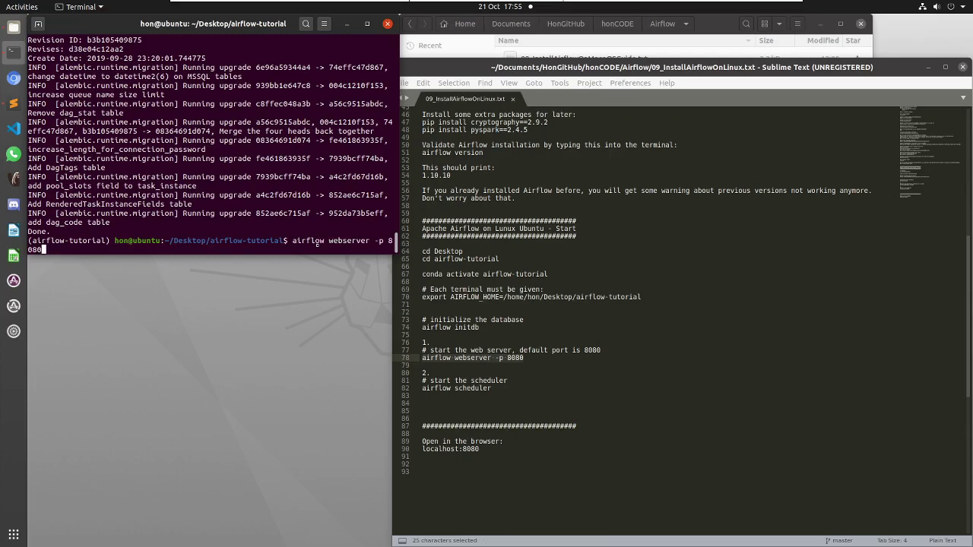
key(Return)
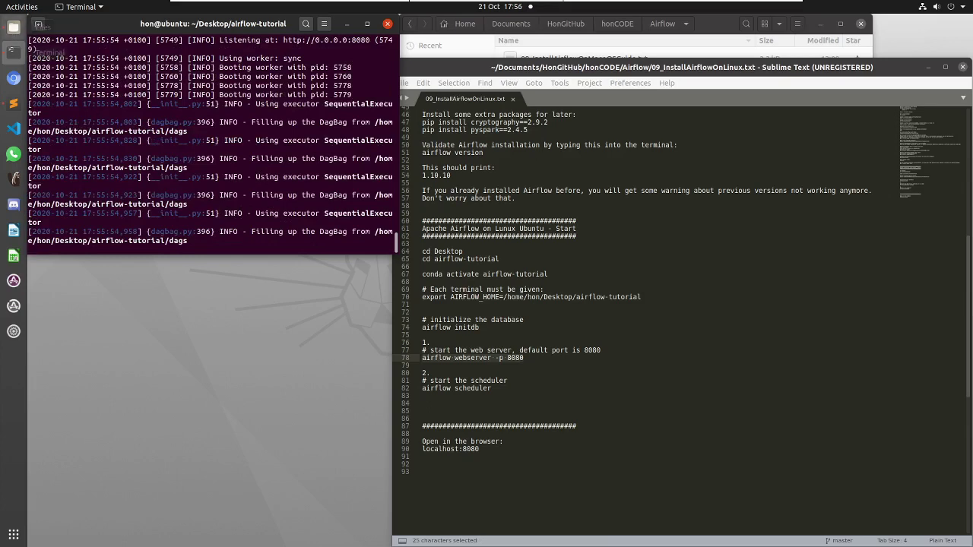
- Open a second terminal window and place it directly below the one running the web server
right_click(14, 52)
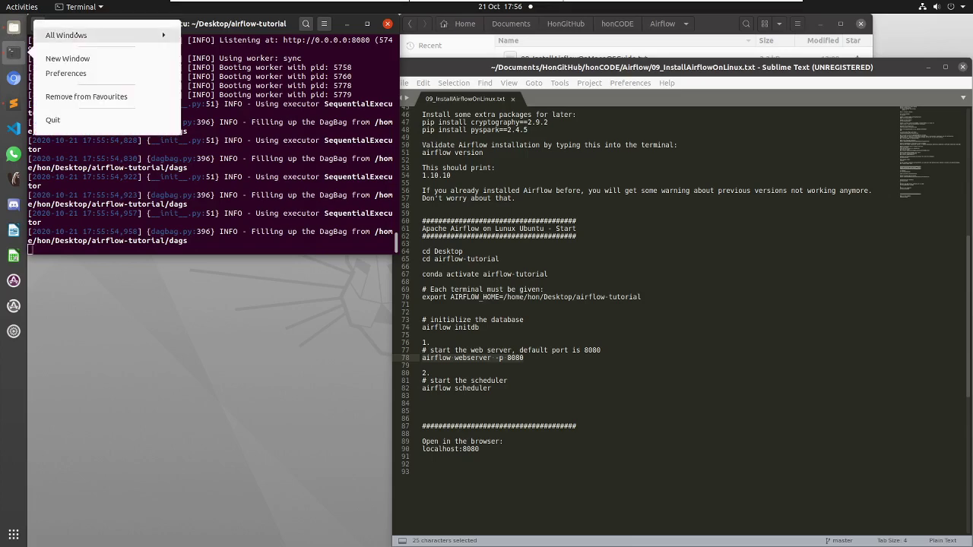
click(94, 59)
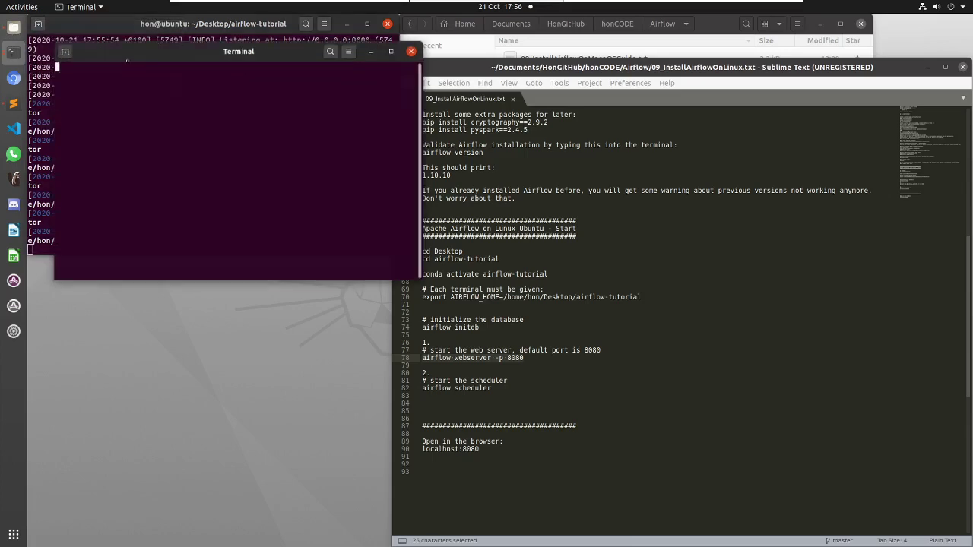
drag(271, 50, 246, 263)
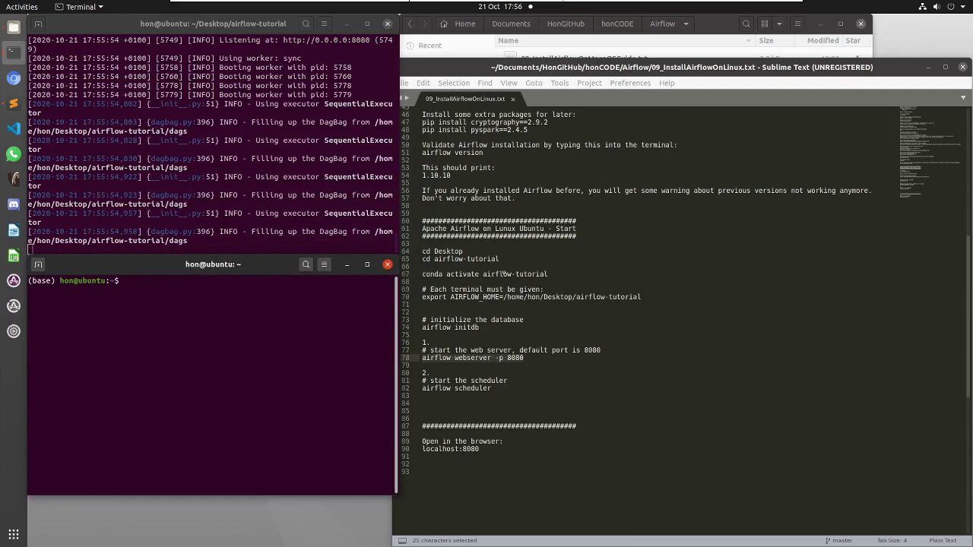
- Change the second terminal's working directory to Desktop/airflow-tutorial using the two cd commands from the Start section of the notes
click(482, 259)
drag(450, 259, 422, 251)
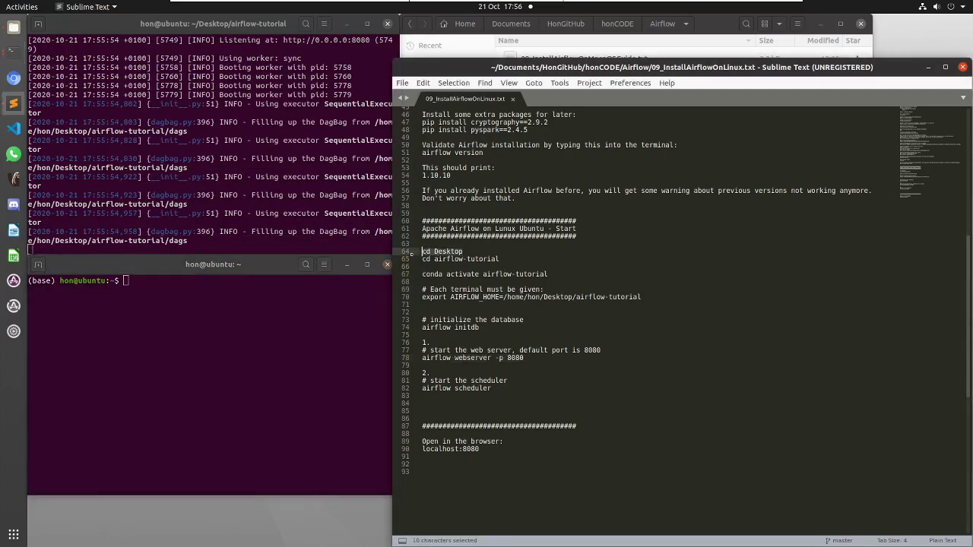
key(ctrl+c)
click(225, 299)
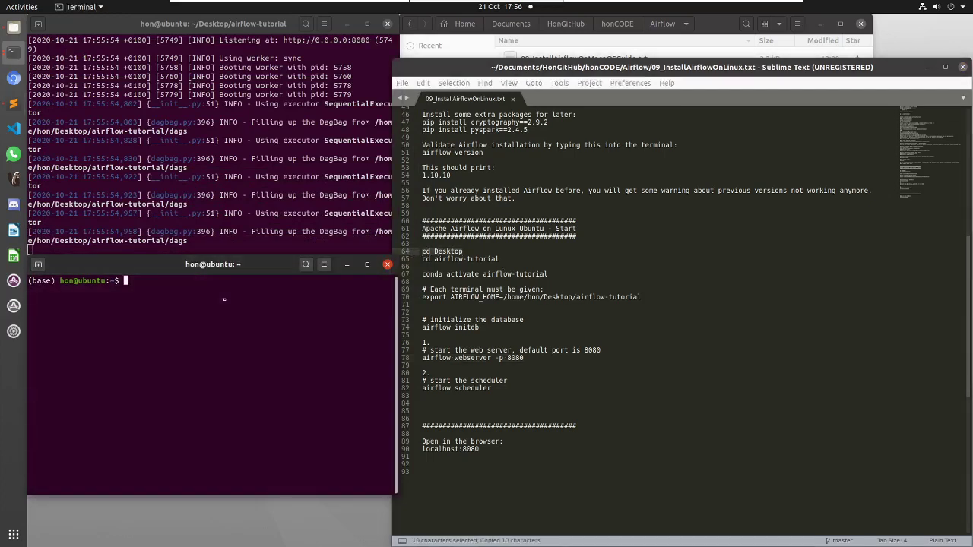
key(ctrl+shift+v)
key(Return)
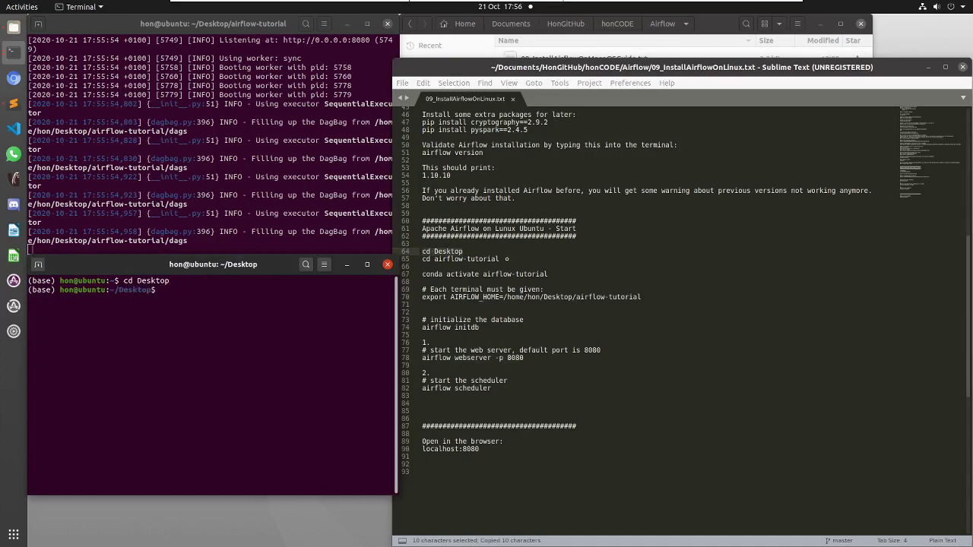
drag(506, 258, 419, 259)
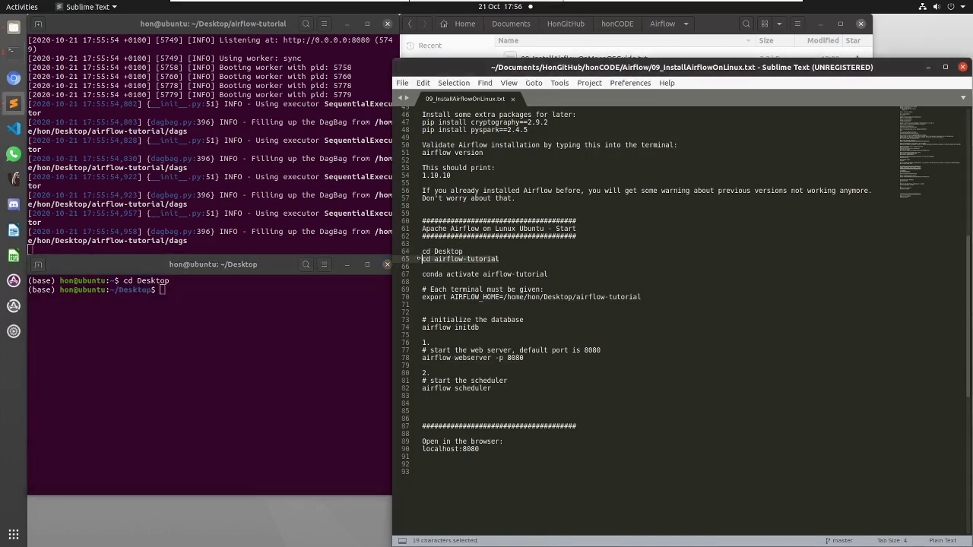
key(ctrl+c)
click(225, 303)
key(ctrl+shift+v)
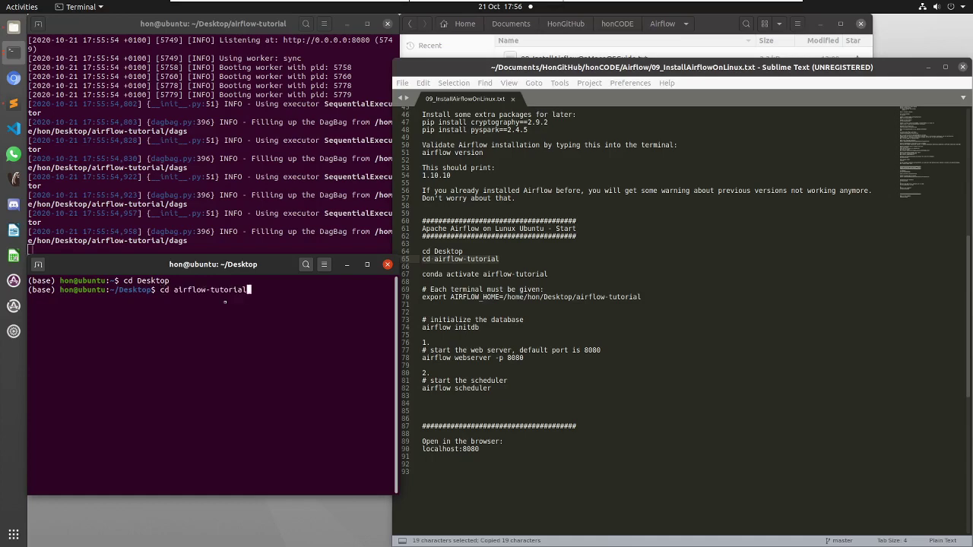
key(Return)
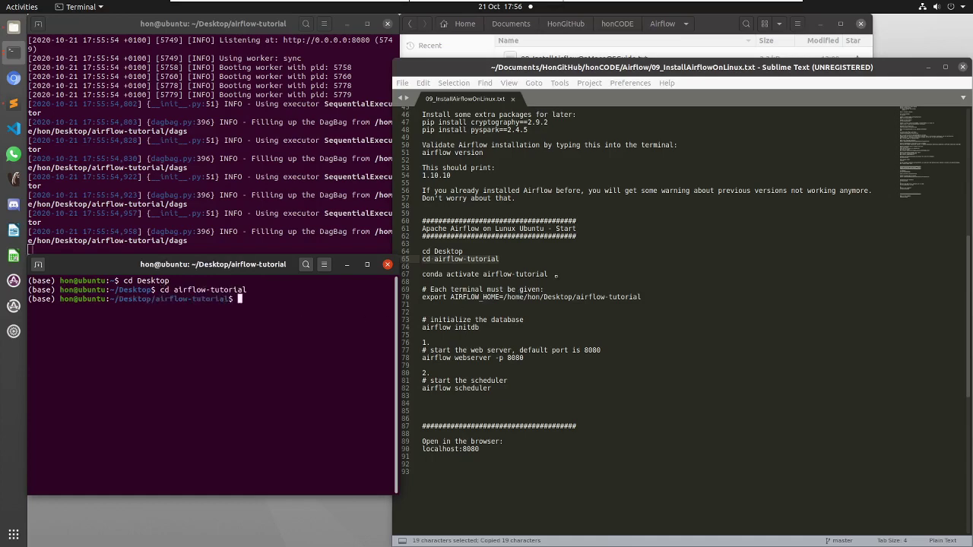
- Activate the airflow-tutorial conda environment in the second terminal by running conda activate airflow-tutorial from the notes
drag(556, 275, 420, 274)
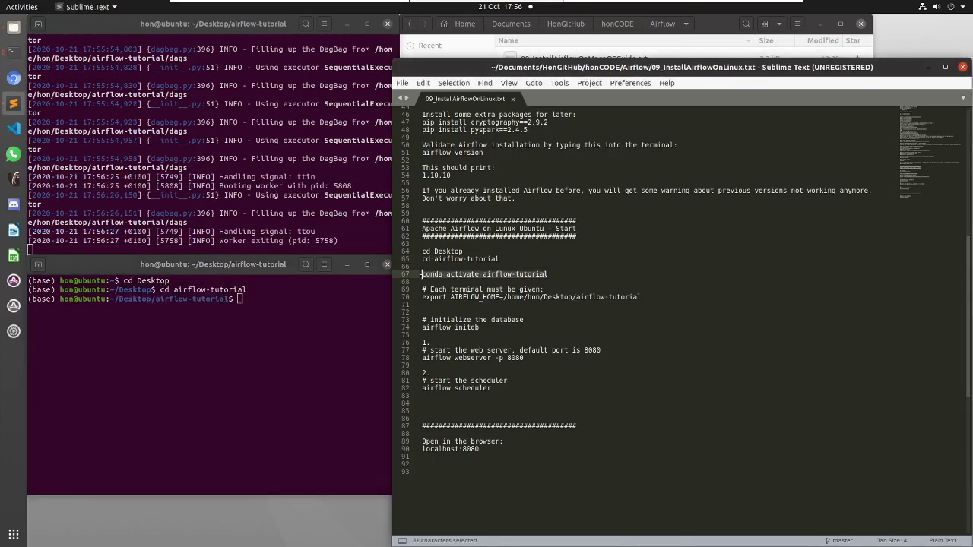
key(ctrl+c)
click(285, 297)
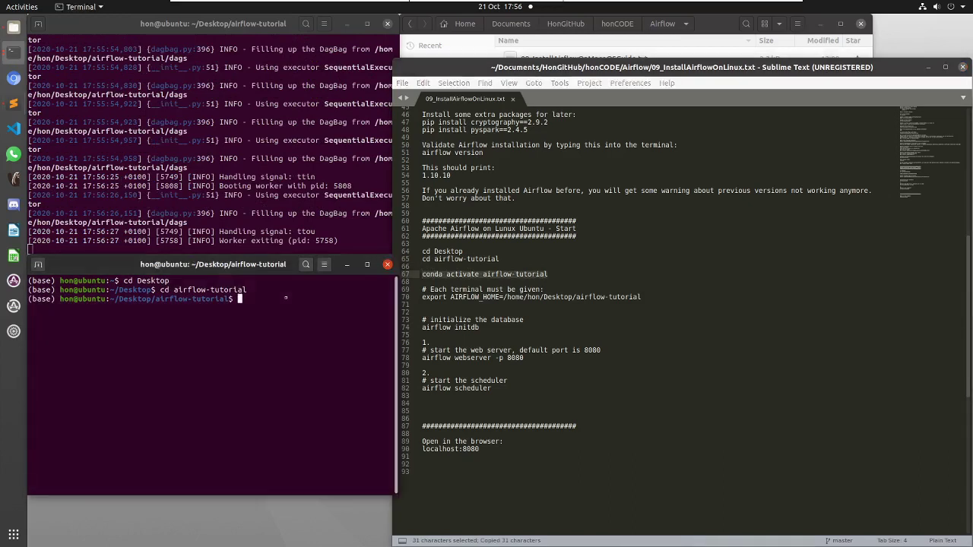
key(ctrl+shift+v)
key(Return)
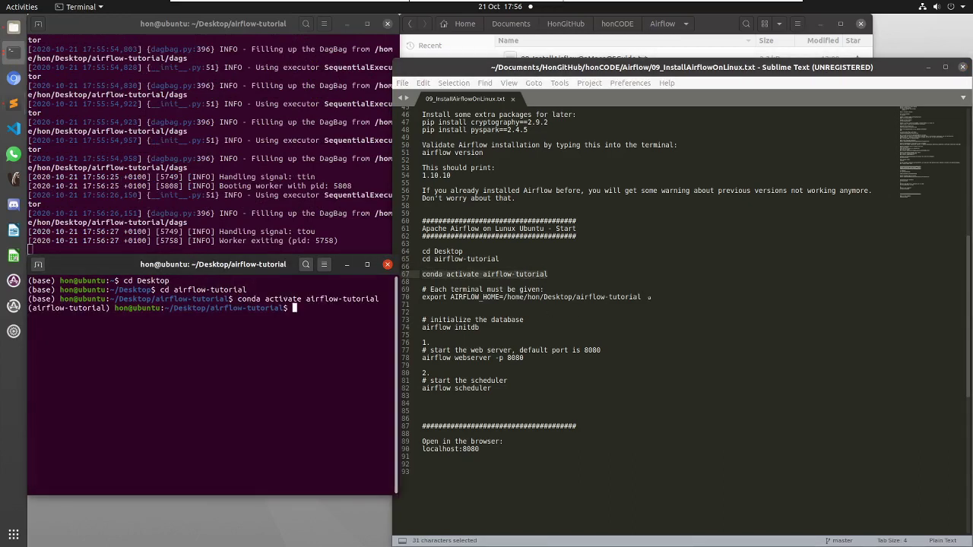
- Set AIRFLOW_HOME to the Desktop/airflow-tutorial folder in the second terminal by running the export command from the notes
drag(641, 297, 420, 297)
key(ctrl+c)
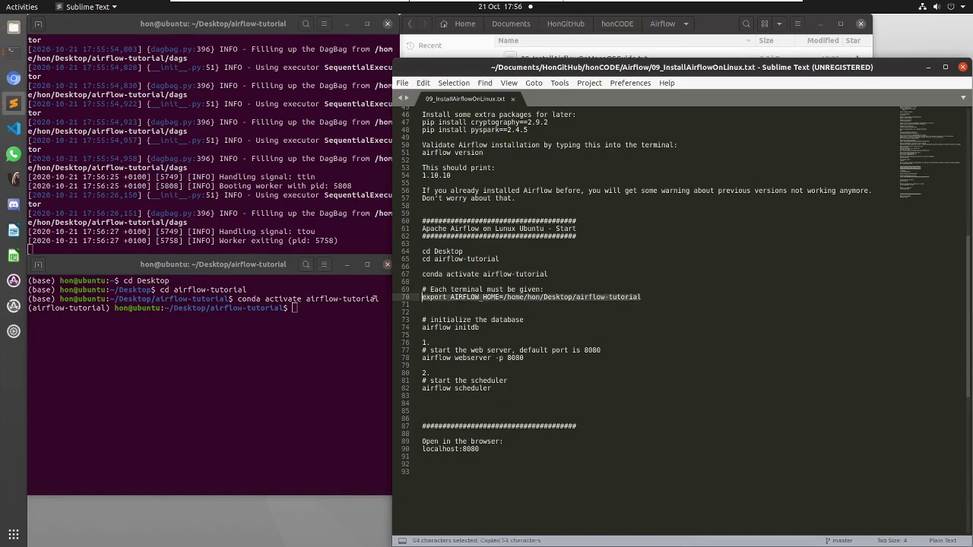
click(321, 310)
key(ctrl+shift+v)
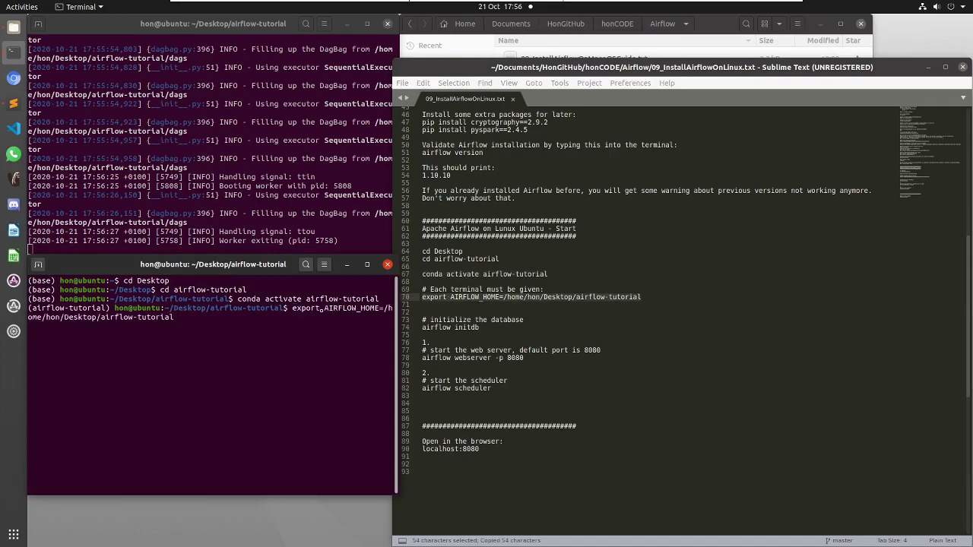
key(Return)
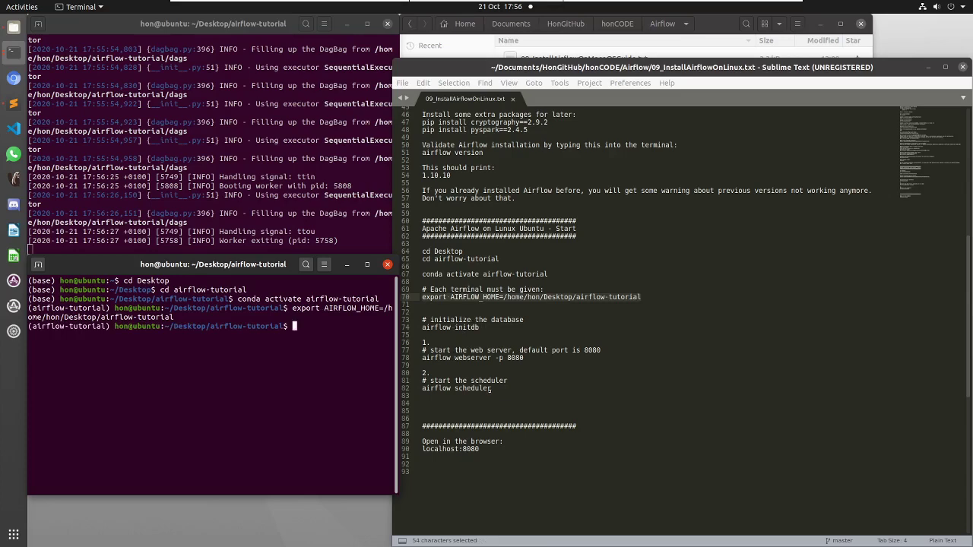
- Start the Airflow scheduler in the second terminal by running airflow scheduler from the notes
drag(491, 388, 421, 388)
key(ctrl+c)
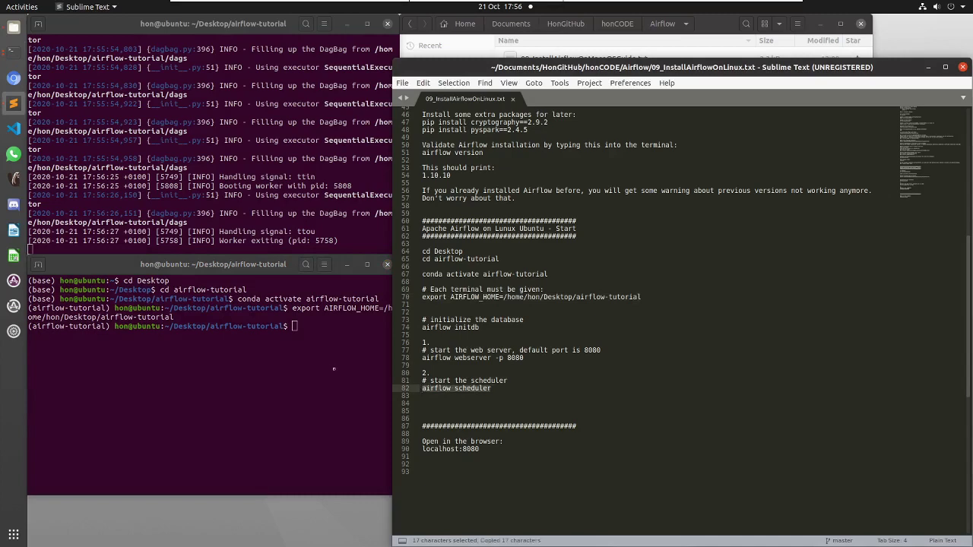
click(311, 365)
key(ctrl+shift+v)
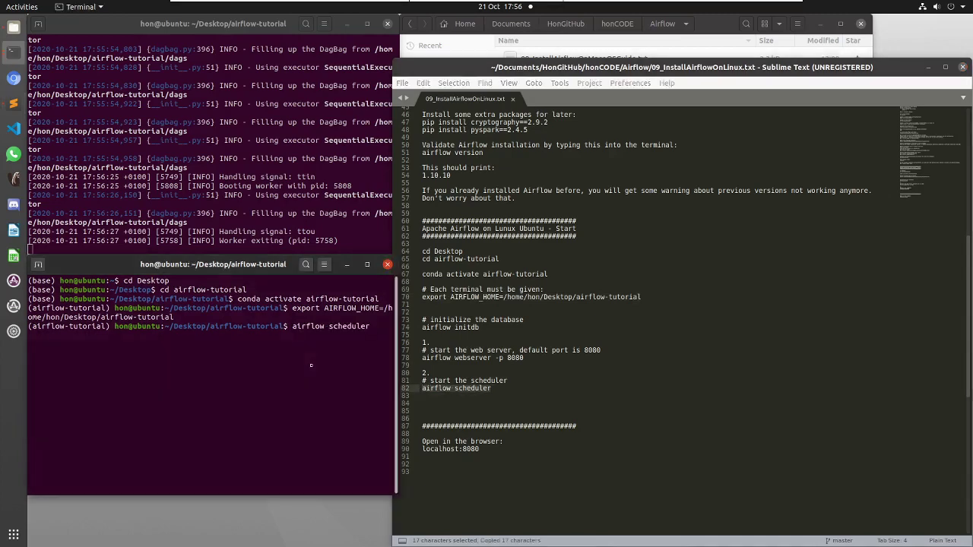
key(Return)
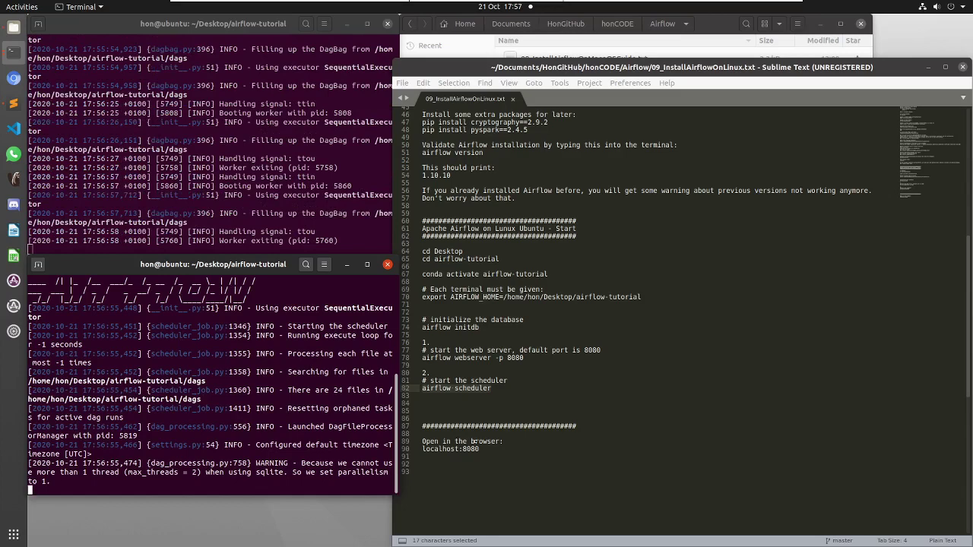
- Switch to Chromium and open the Airflow web interface at localhost:8080, copying the address from the notes
drag(478, 448, 420, 449)
key(ctrl+c)
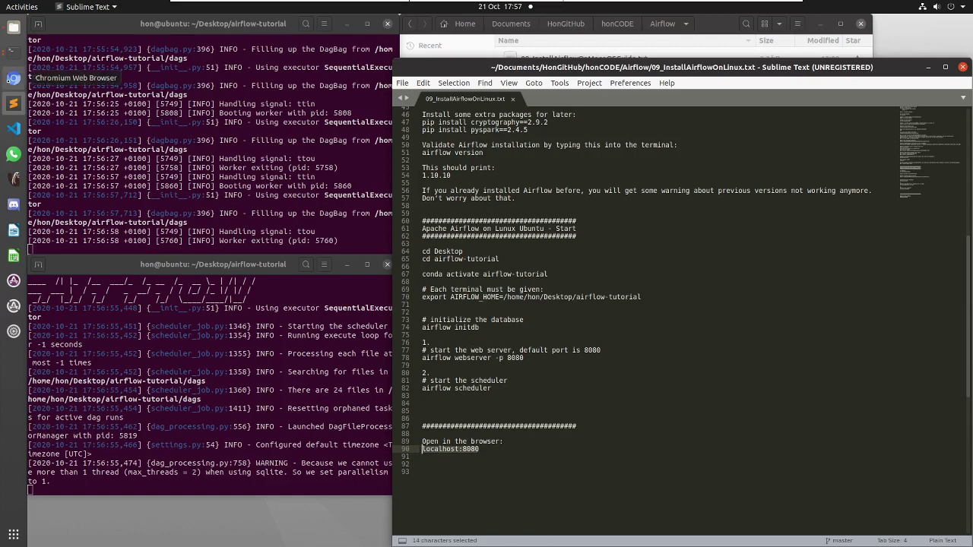
click(13, 78)
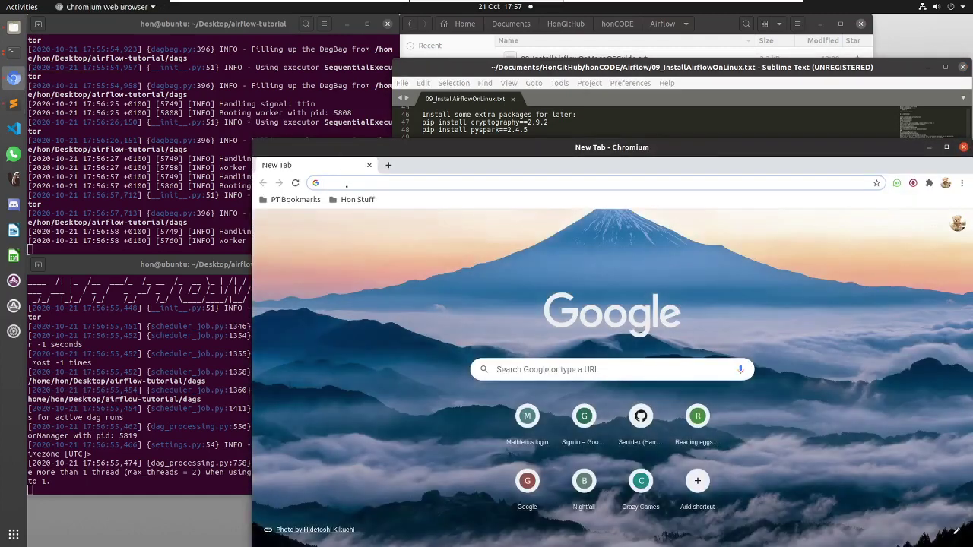
click(347, 184)
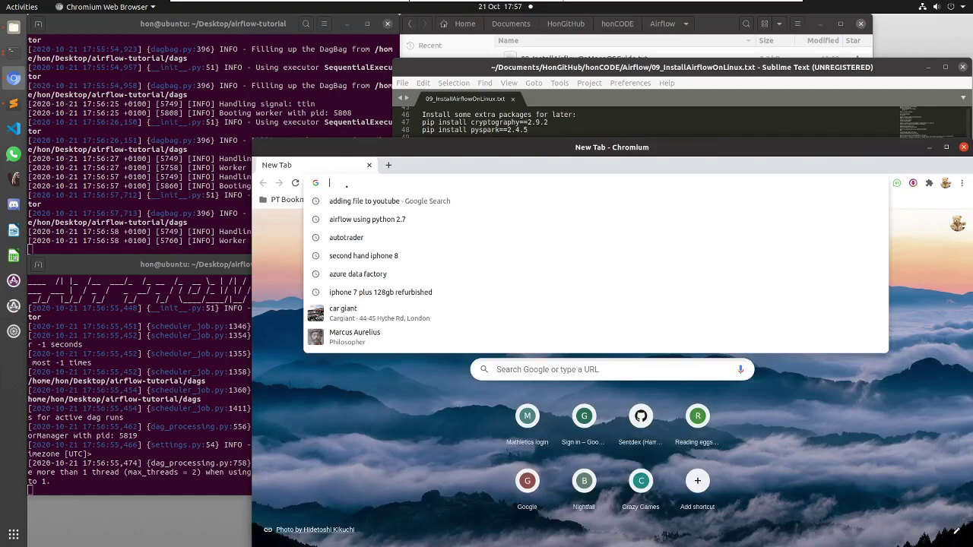
key(ctrl+v)
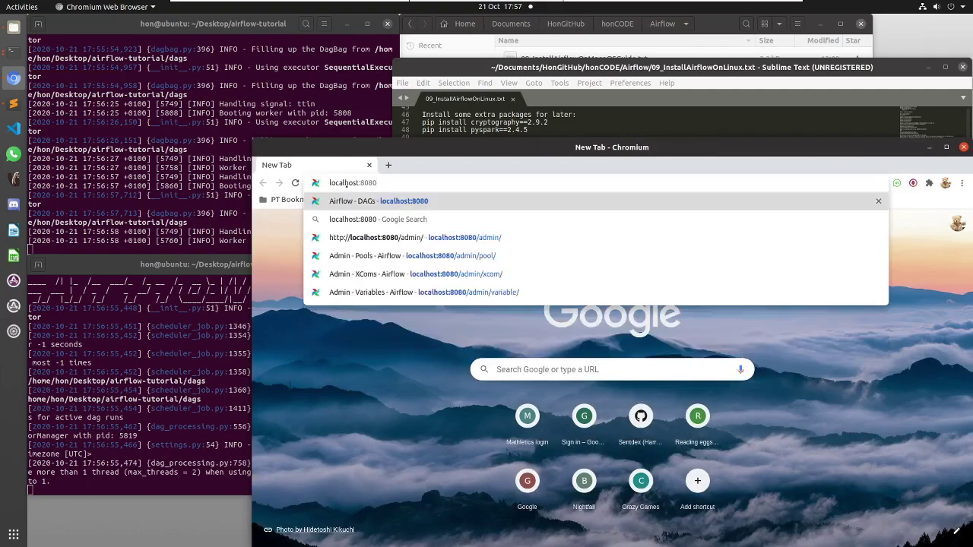
key(Return)
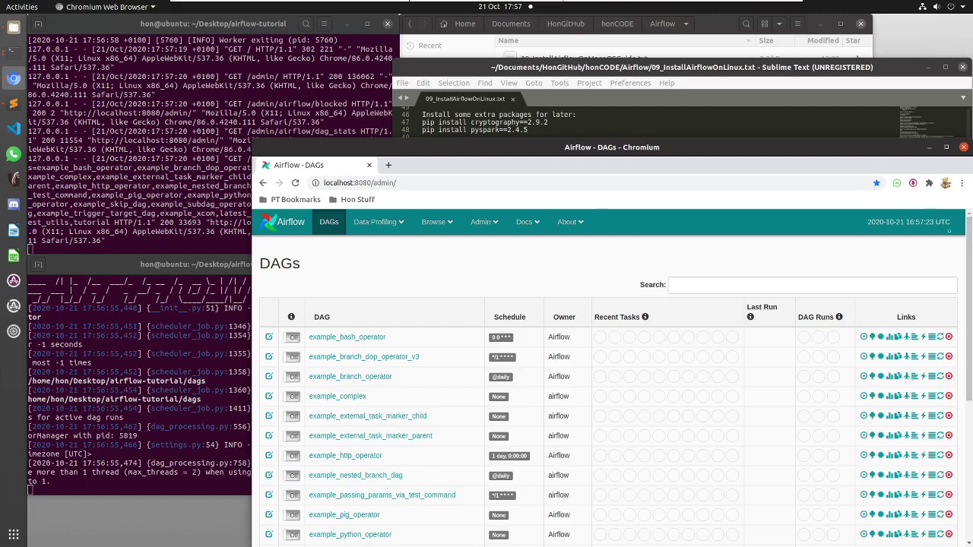
mouse_move(965, 242)
mouse_down()
mouse_move(967, 410)
mouse_move(964, 243)
mouse_up()
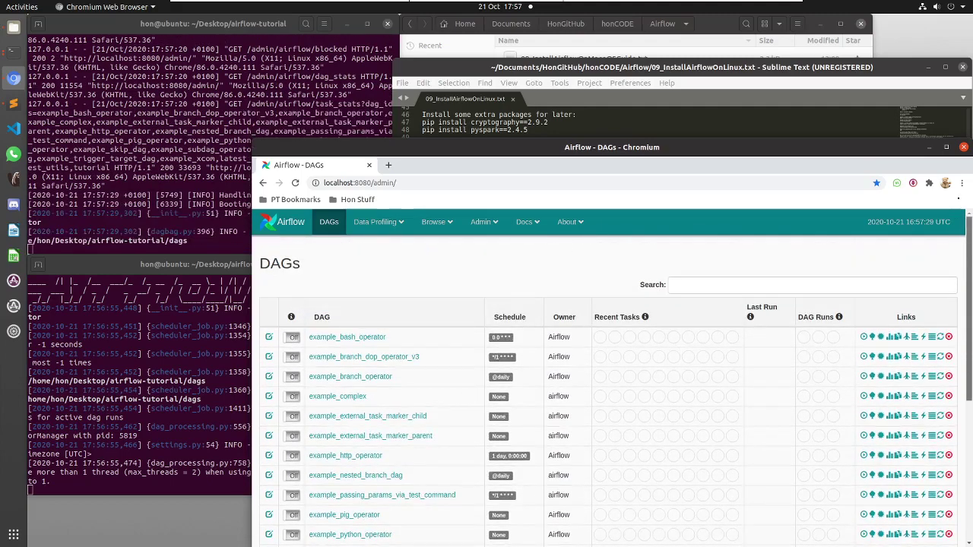